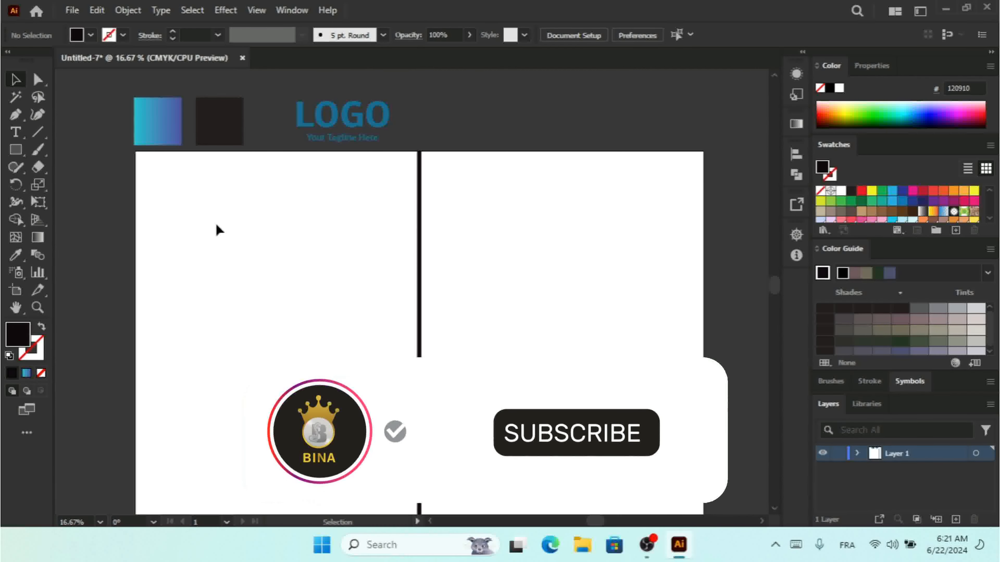
Step: Examine the colours of both stops in the gradient square's fill
click(168, 123)
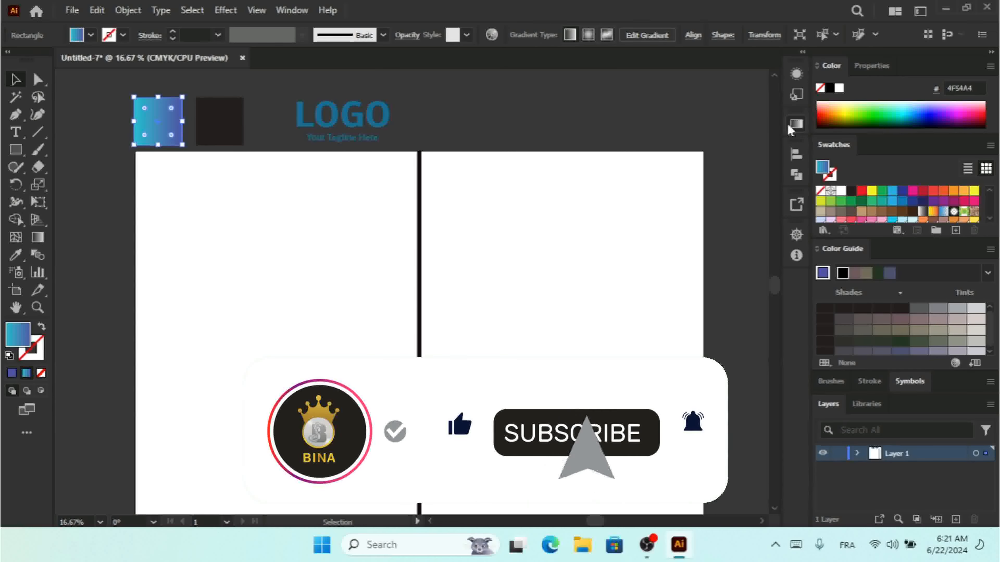
click(797, 125)
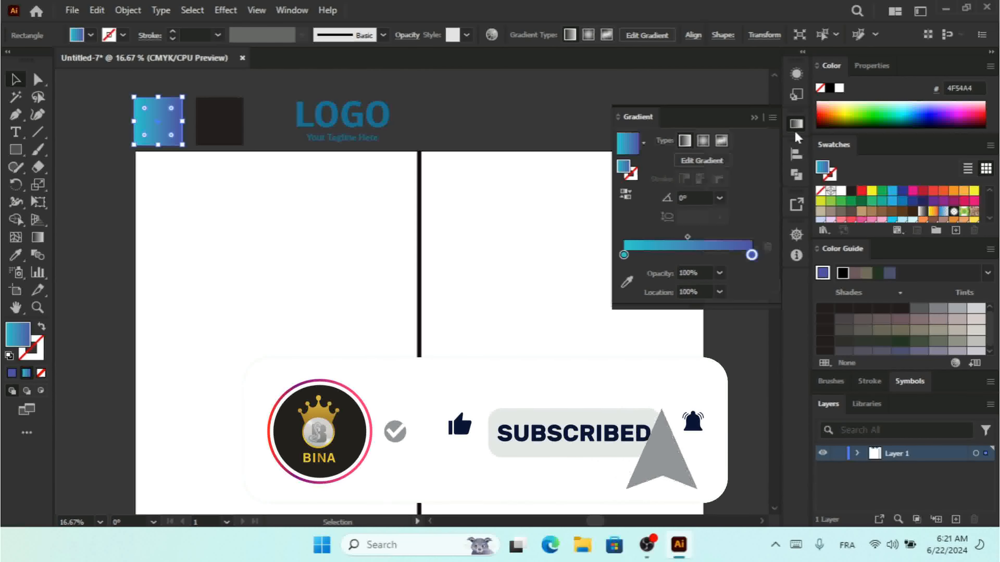
double_click(624, 255)
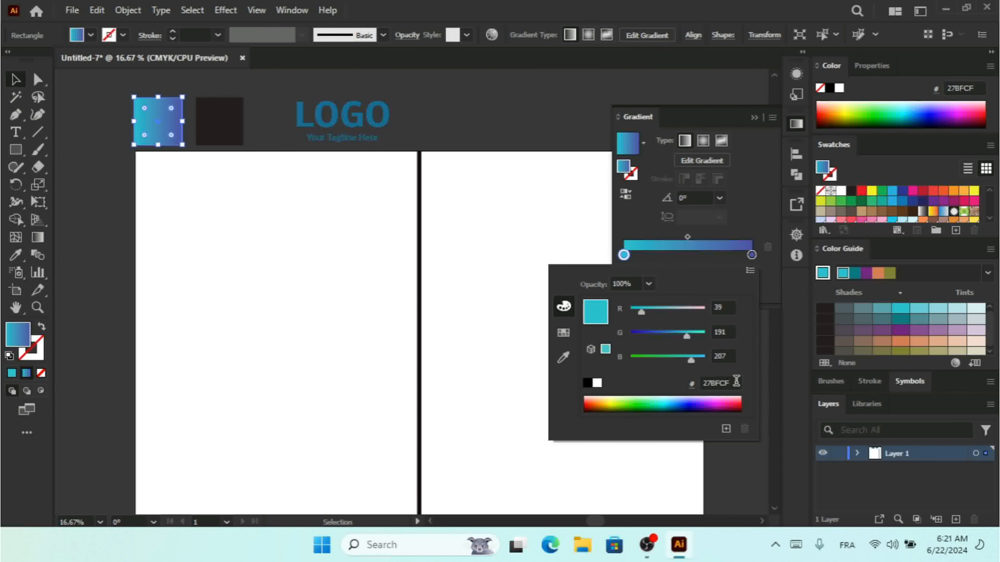
double_click(747, 254)
click(747, 255)
drag(747, 255, 739, 303)
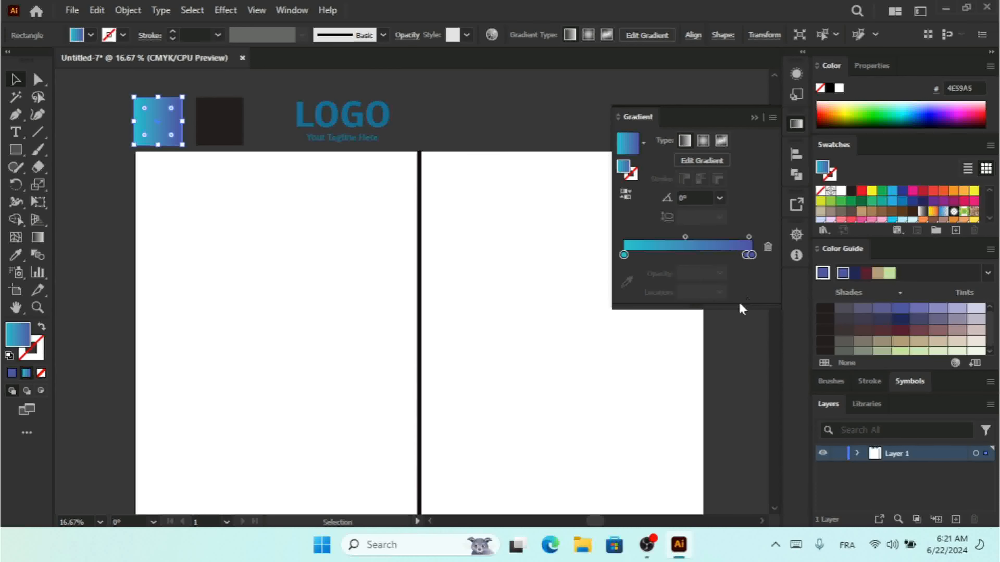
drag(747, 254, 742, 274)
click(751, 256)
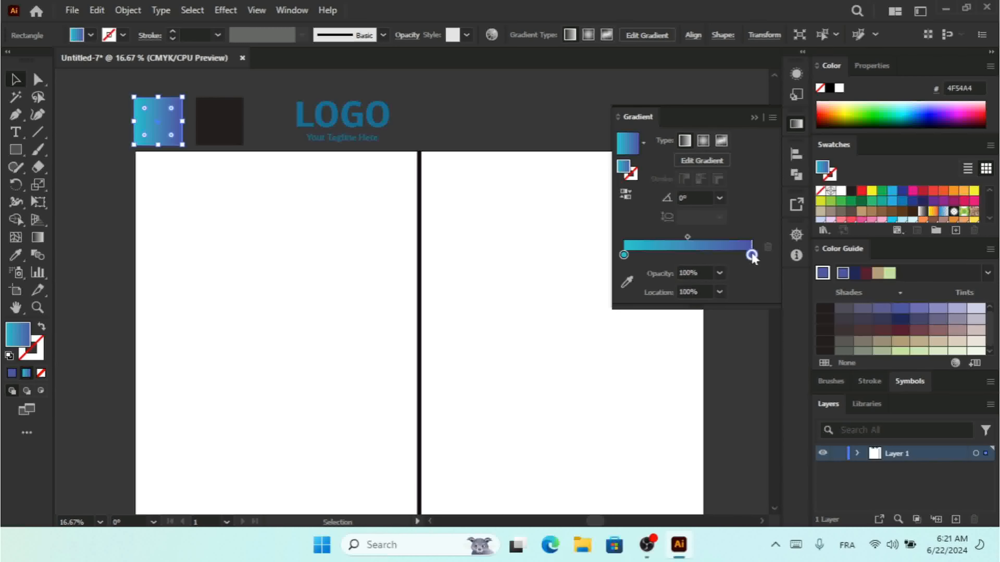
double_click(751, 255)
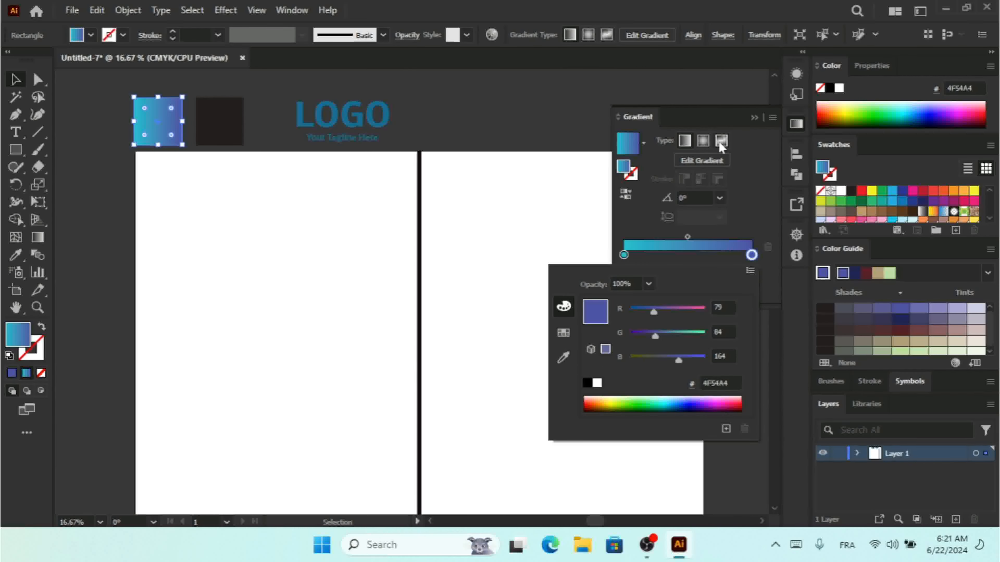
Step: Inspect the fill colour code of the black square beside the gradient square
click(223, 114)
click(218, 125)
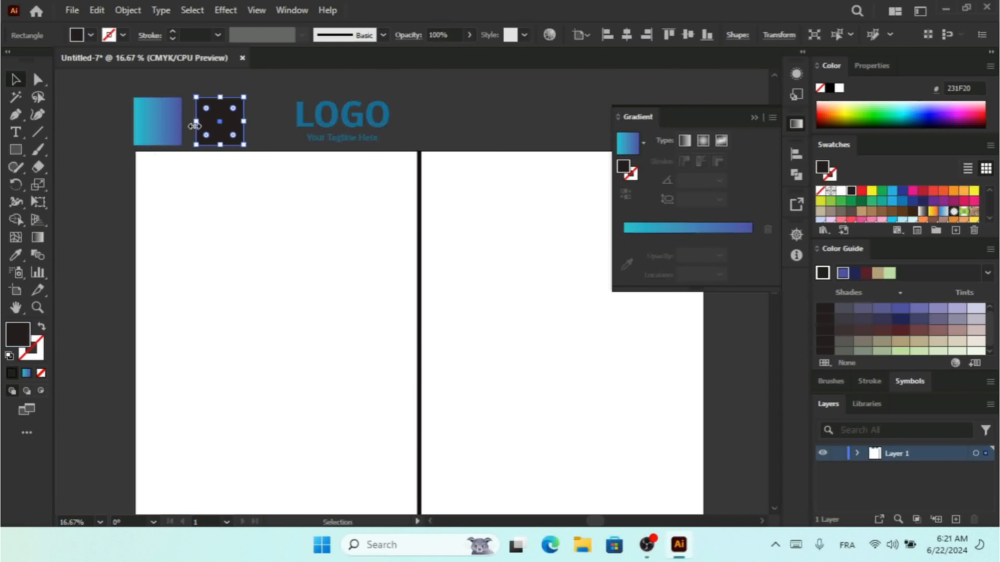
double_click(13, 339)
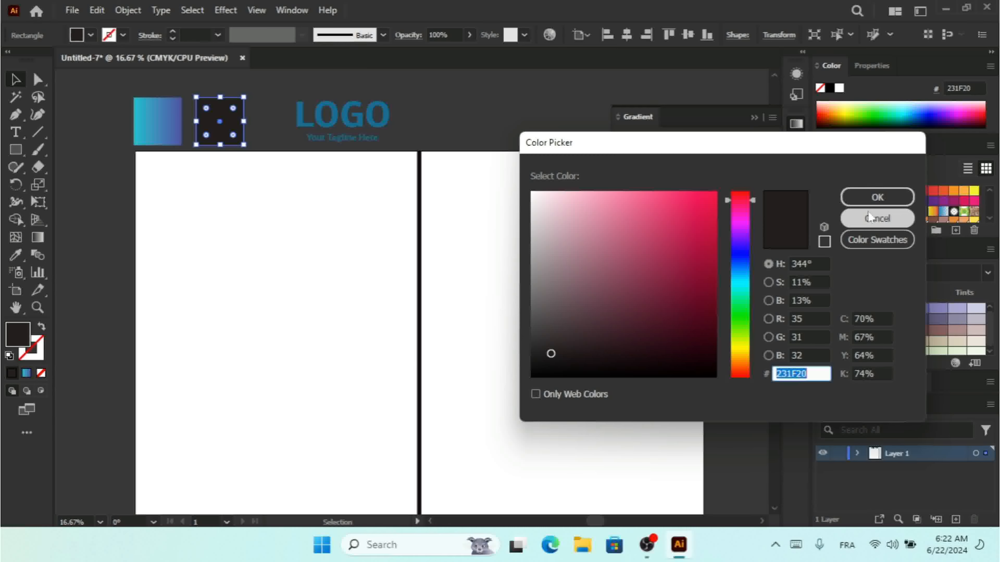
click(877, 218)
click(754, 118)
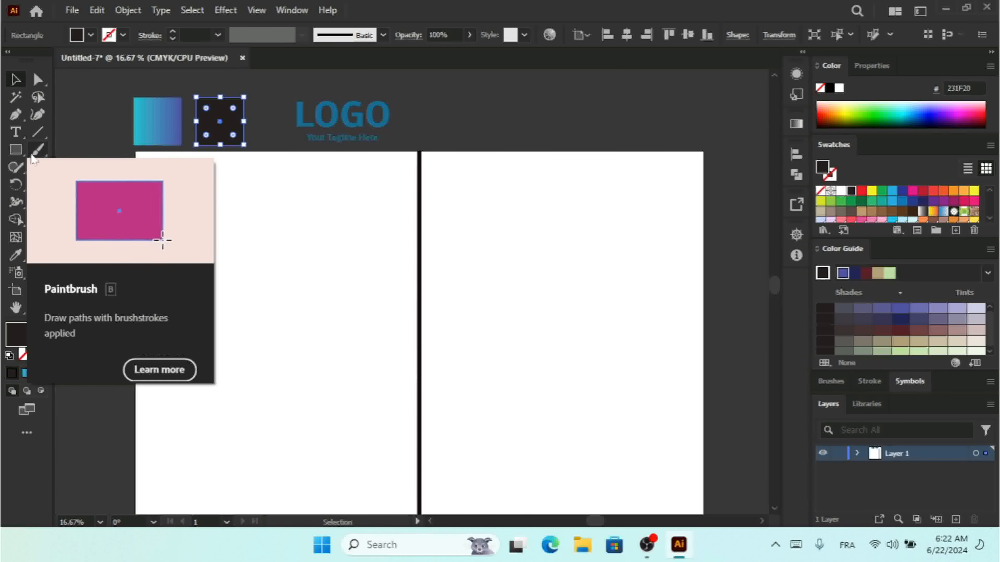
Step: Switch the tool set to Basic
click(24, 437)
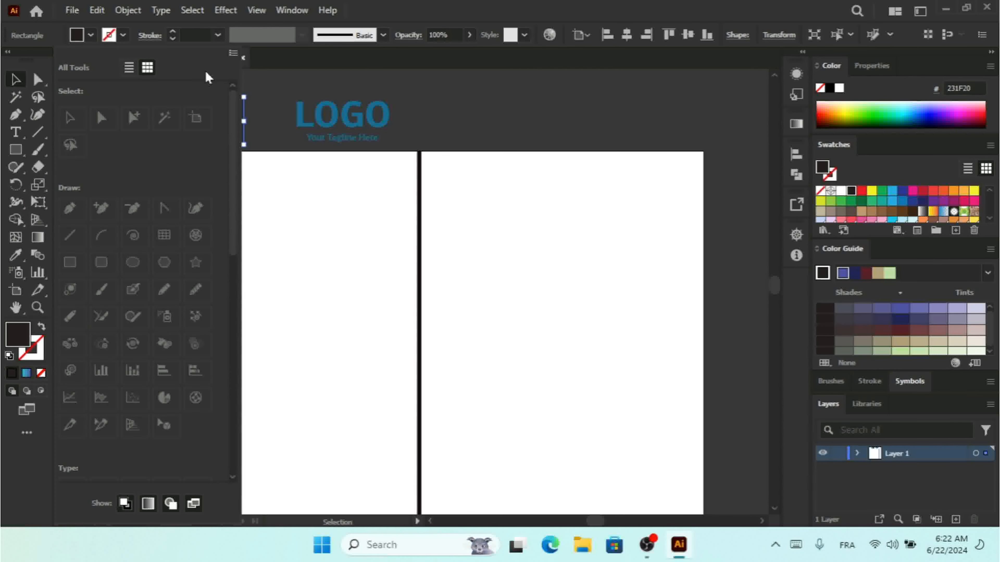
click(233, 54)
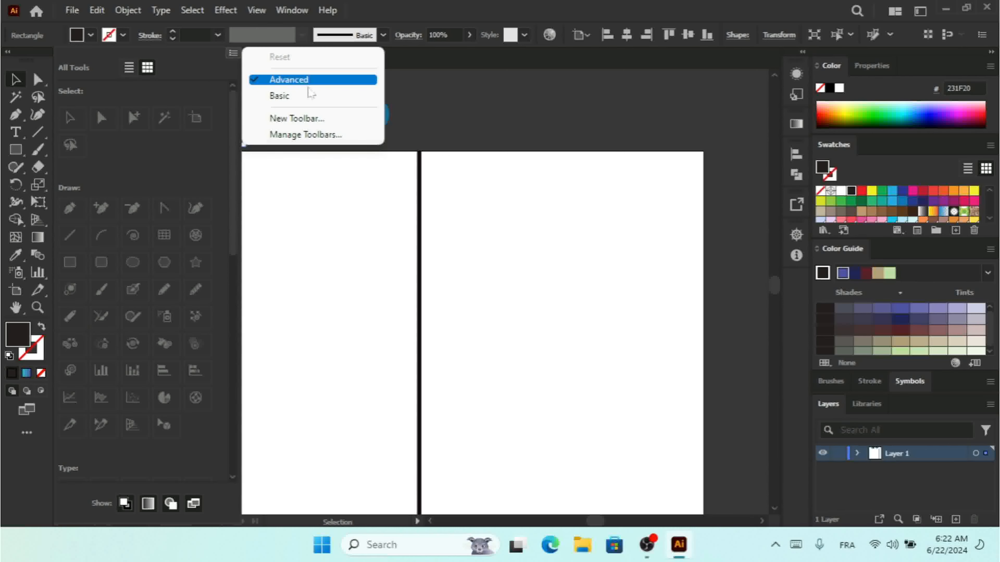
click(296, 96)
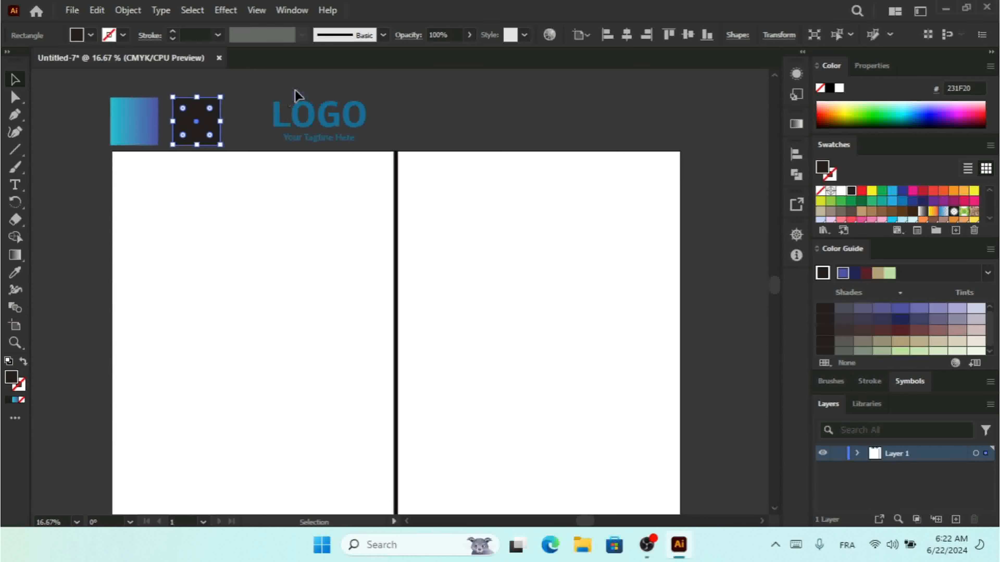
Step: Restore the Advanced tool set
click(11, 418)
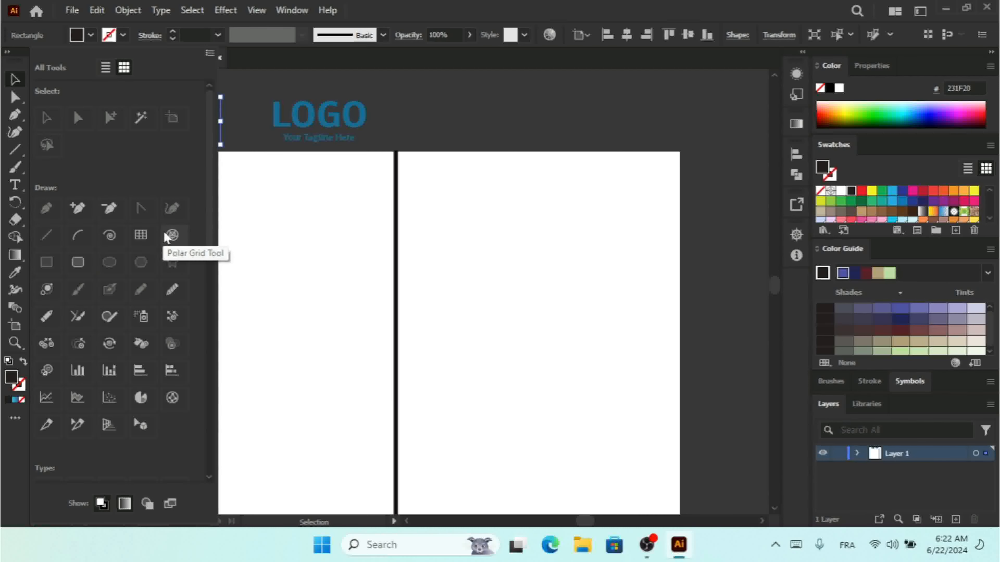
click(15, 419)
click(19, 422)
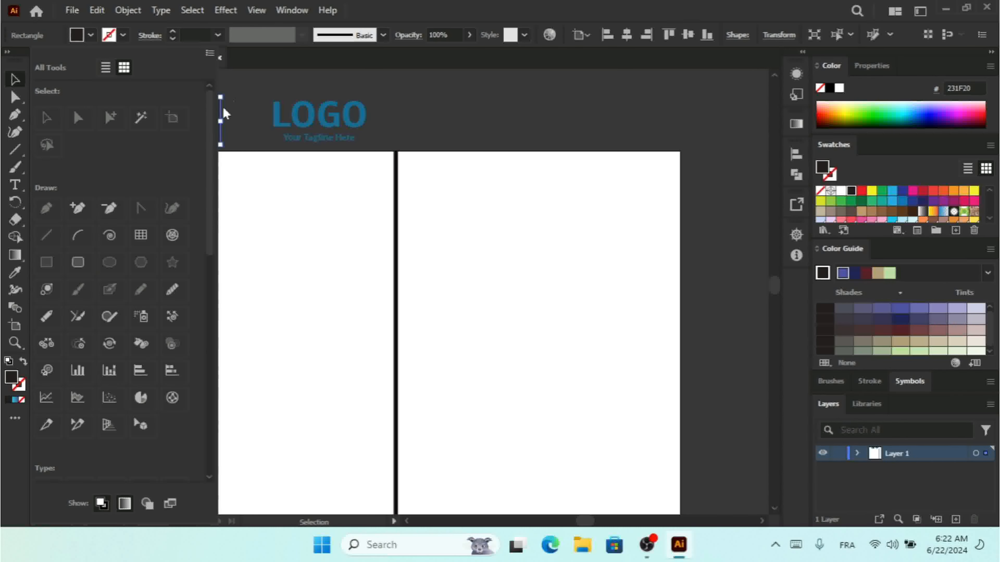
click(210, 53)
click(252, 81)
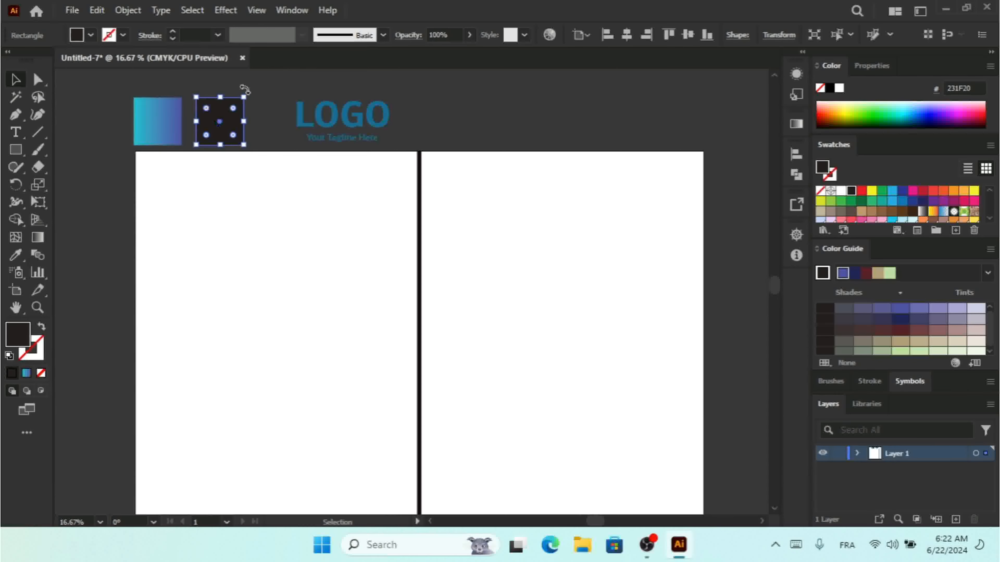
Step: Create a rectangular grid with 5 horizontal and 5 vertical dividers on the artboard, keeping the default size and skew
click(39, 133)
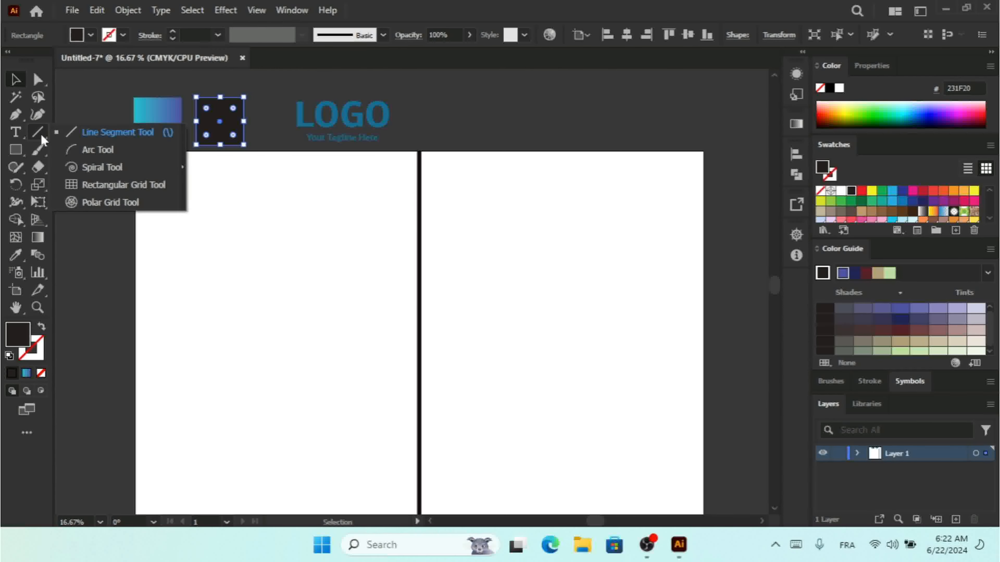
click(110, 185)
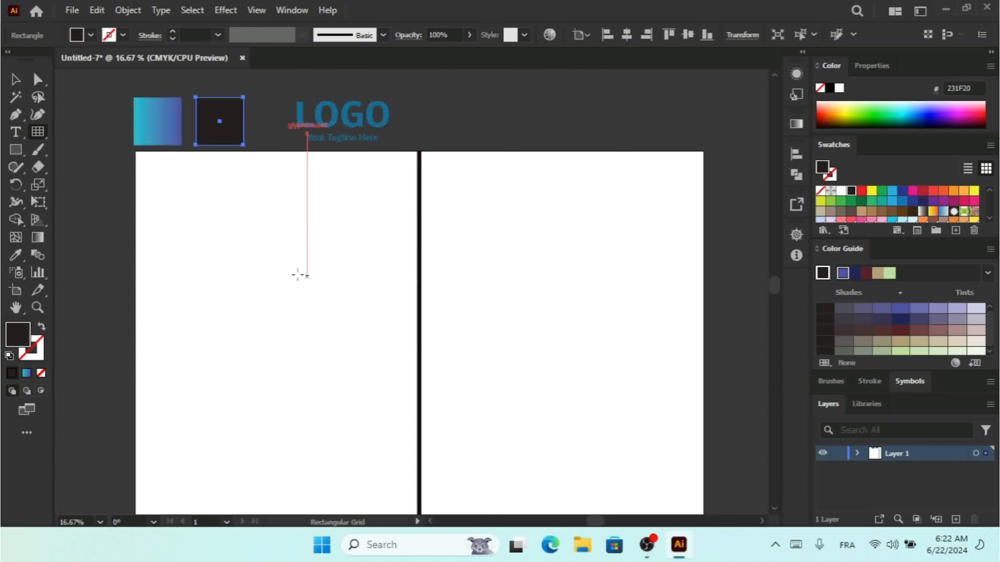
click(259, 266)
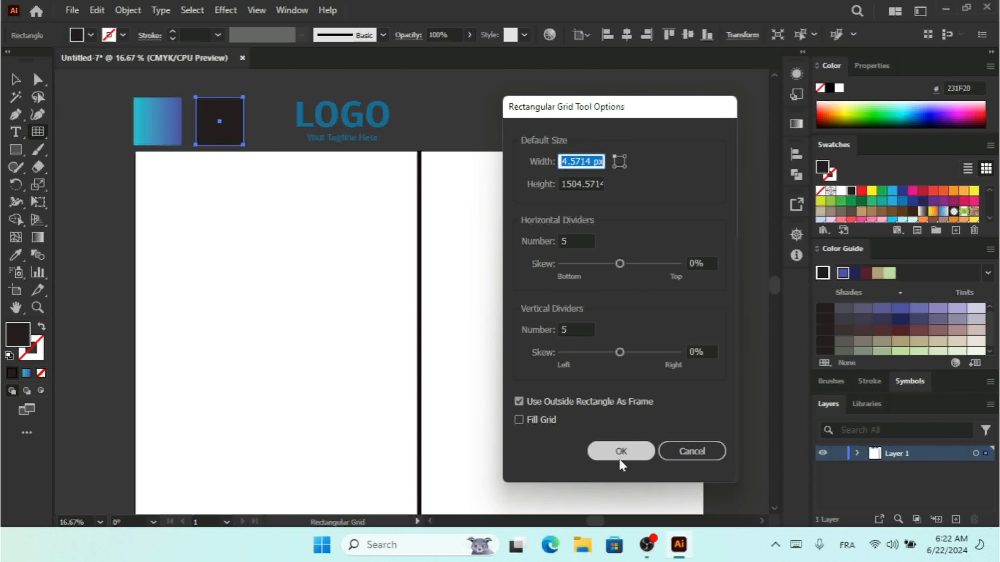
click(621, 452)
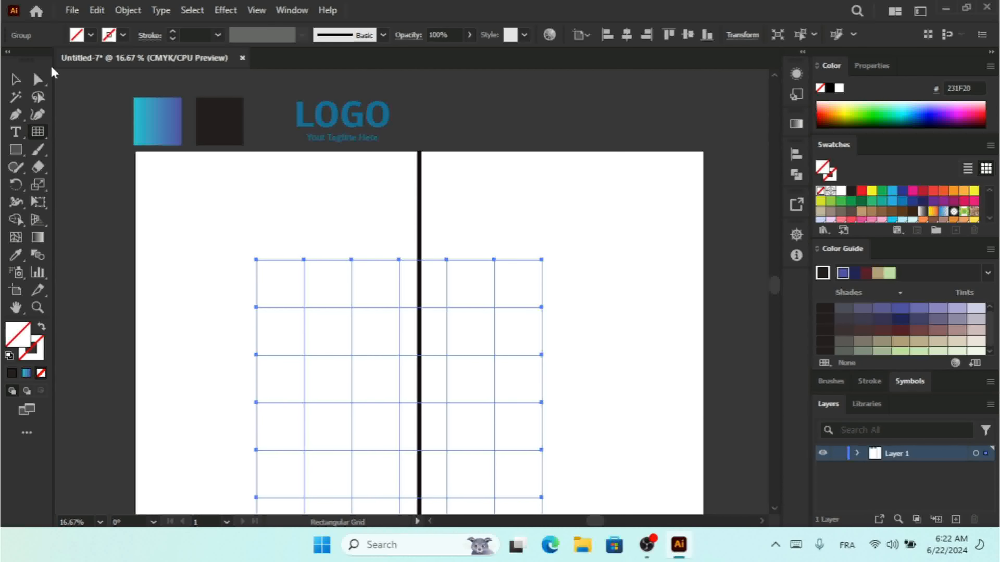
Step: Hide the thin black vertical rectangle that divides the artboard
click(15, 80)
click(420, 223)
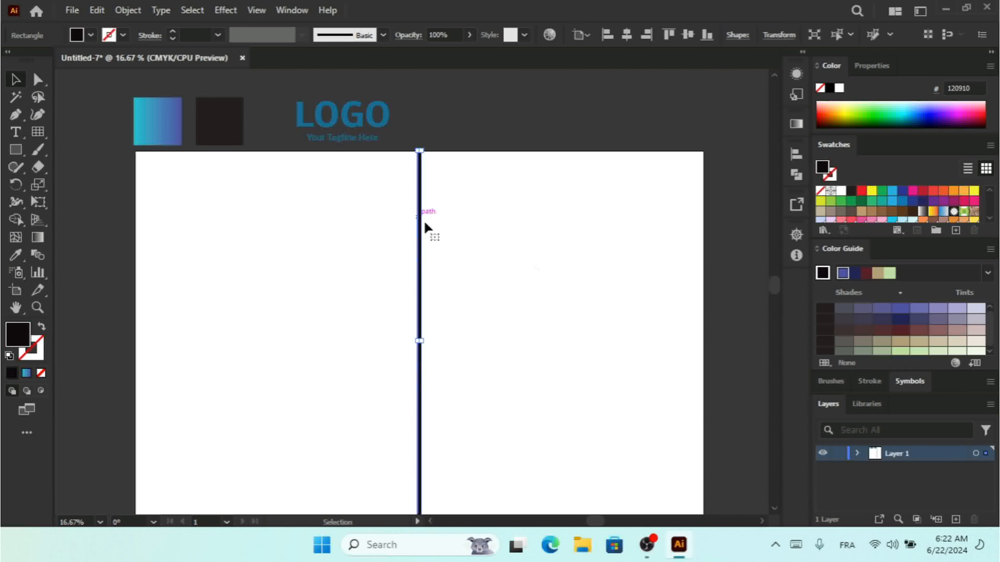
click(857, 454)
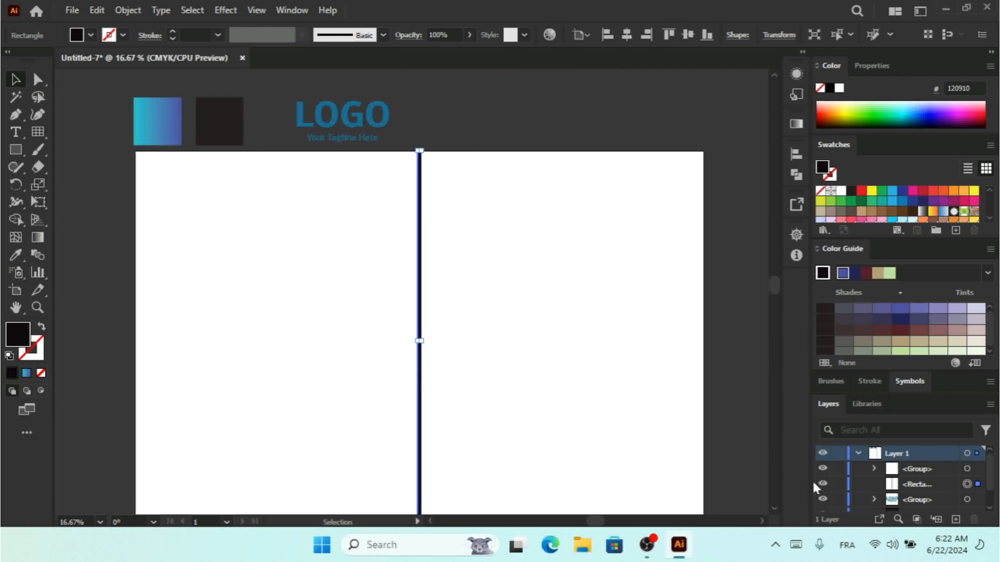
click(823, 499)
click(822, 500)
scroll(992, 489, down, 2)
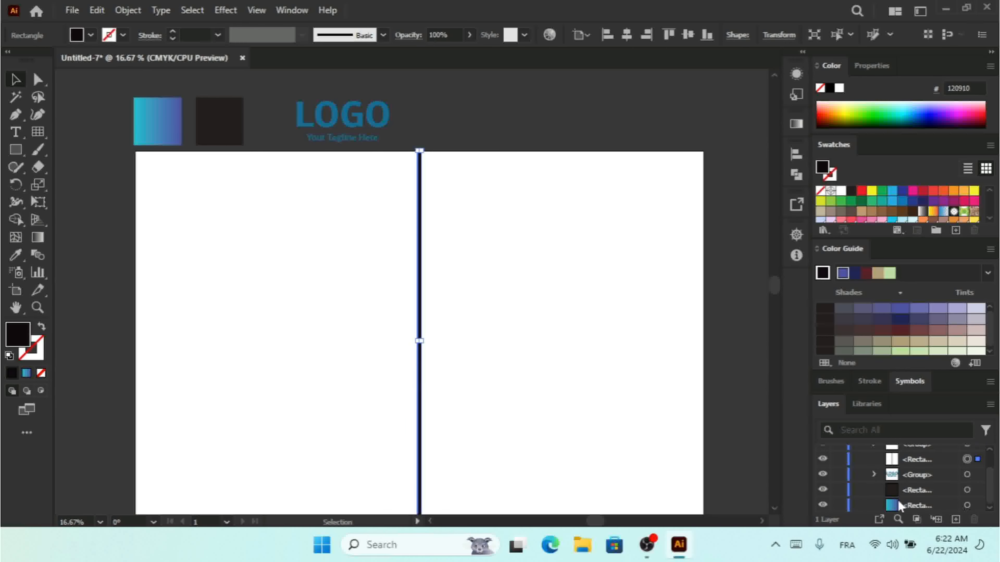
click(822, 459)
Step: Move the grid slightly up towards the artboard's middle and give it a 0.25 px stroke
drag(504, 308, 547, 285)
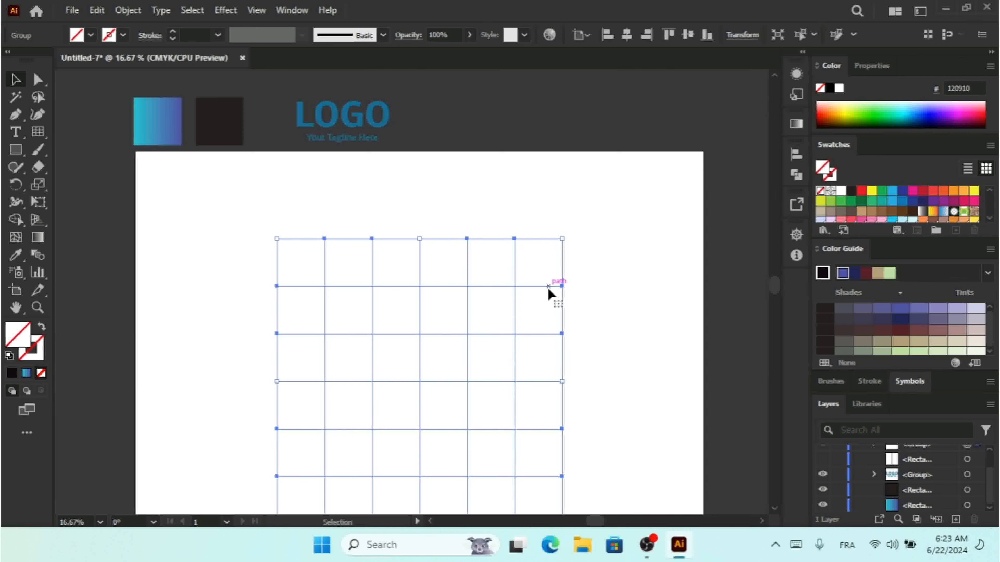
click(175, 33)
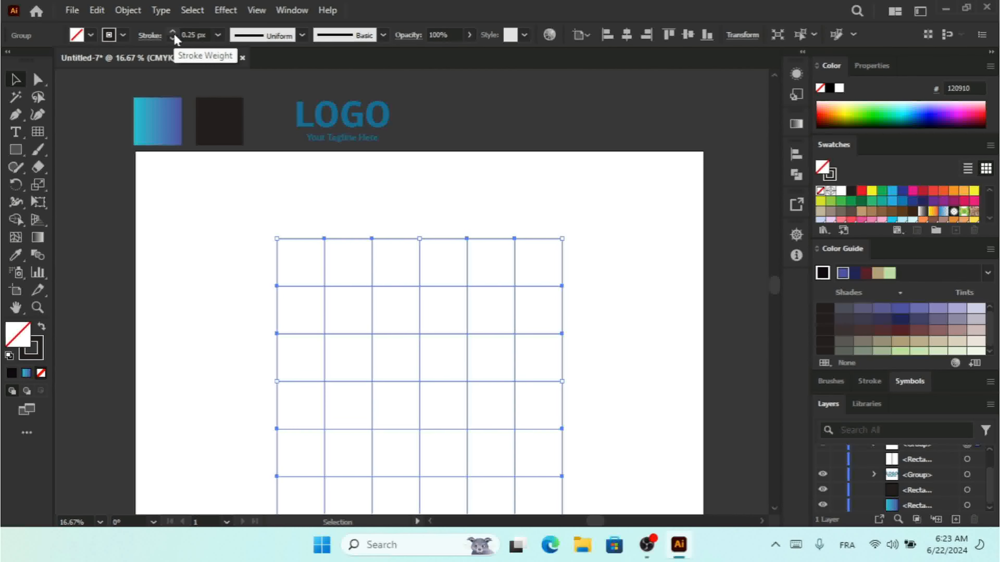
key(ctrl+plus)
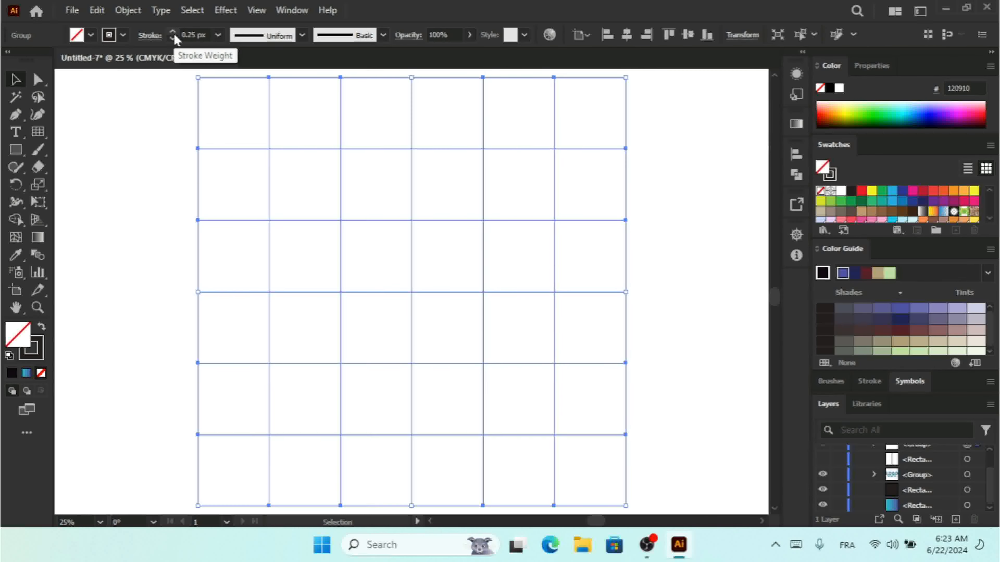
click(673, 343)
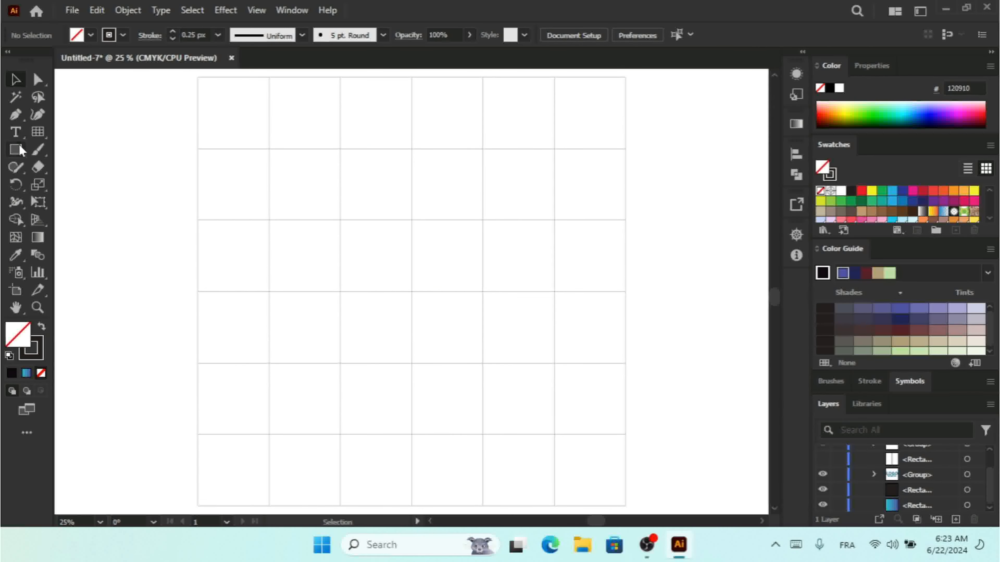
Step: Draw an unfilled circle a little over two grid cells wide and place it over the middle of the grid
drag(22, 151, 63, 183)
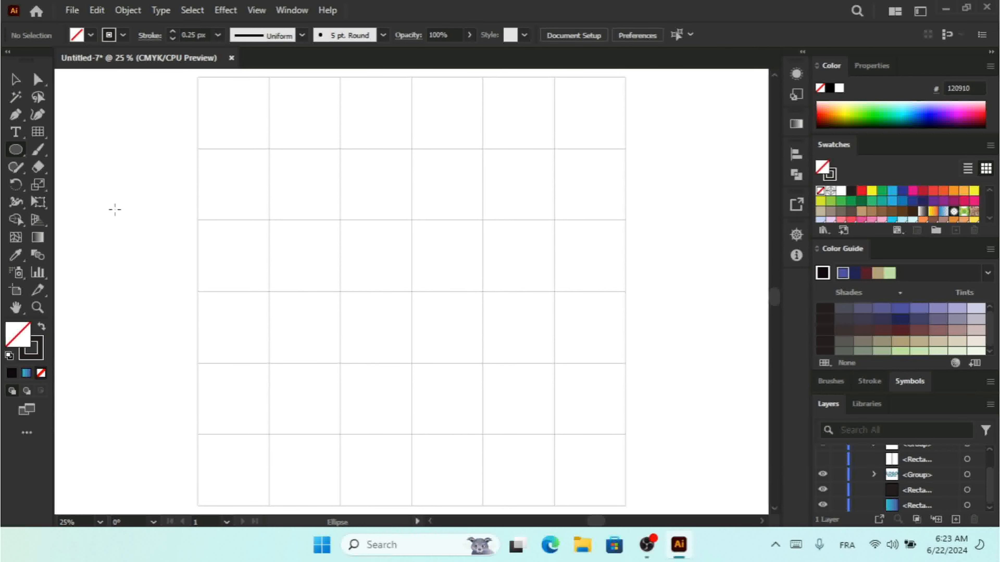
drag(115, 209, 198, 291)
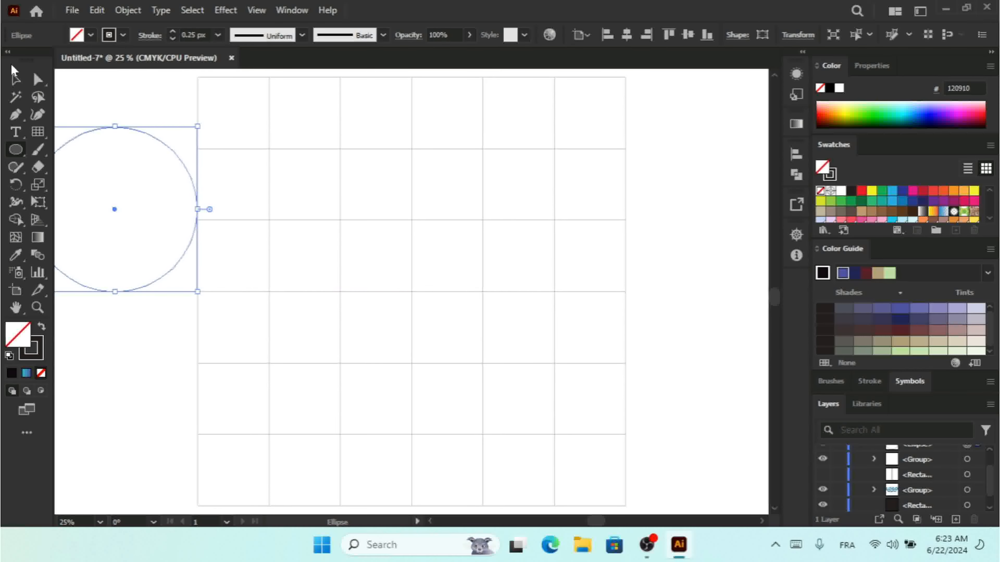
click(15, 79)
drag(130, 132, 448, 215)
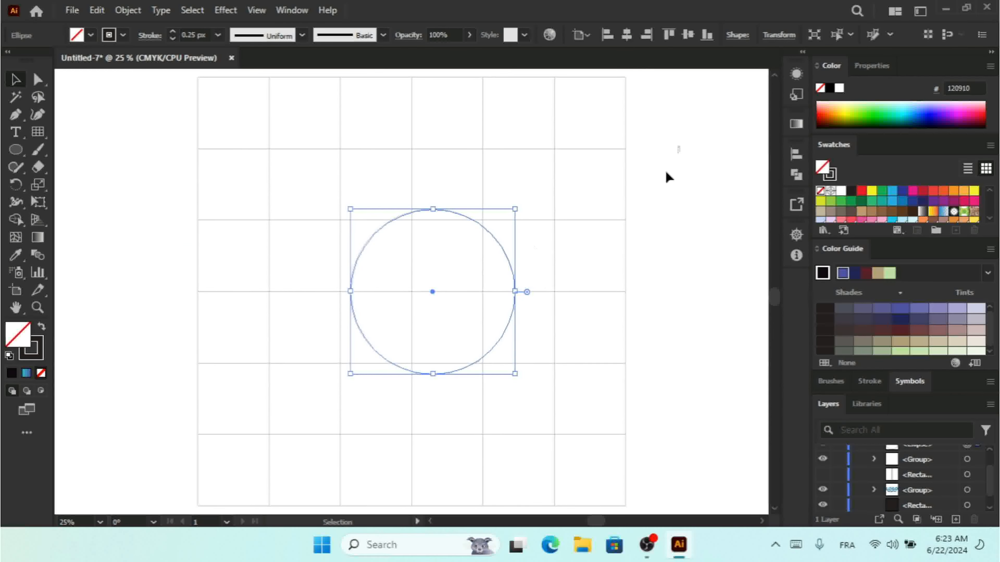
Step: Align the circle and the grid by their horizontal centres
drag(666, 171, 233, 376)
click(632, 36)
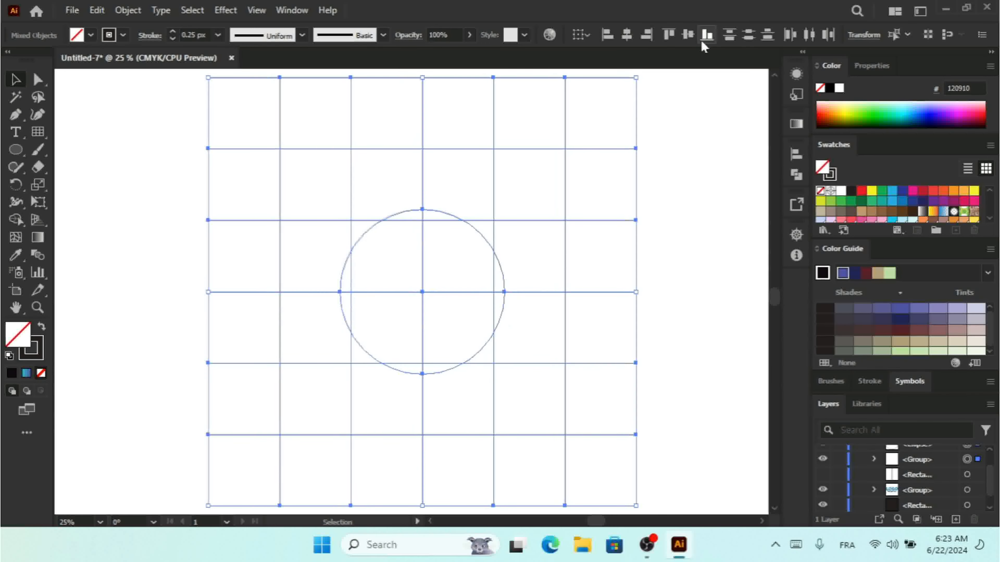
click(539, 265)
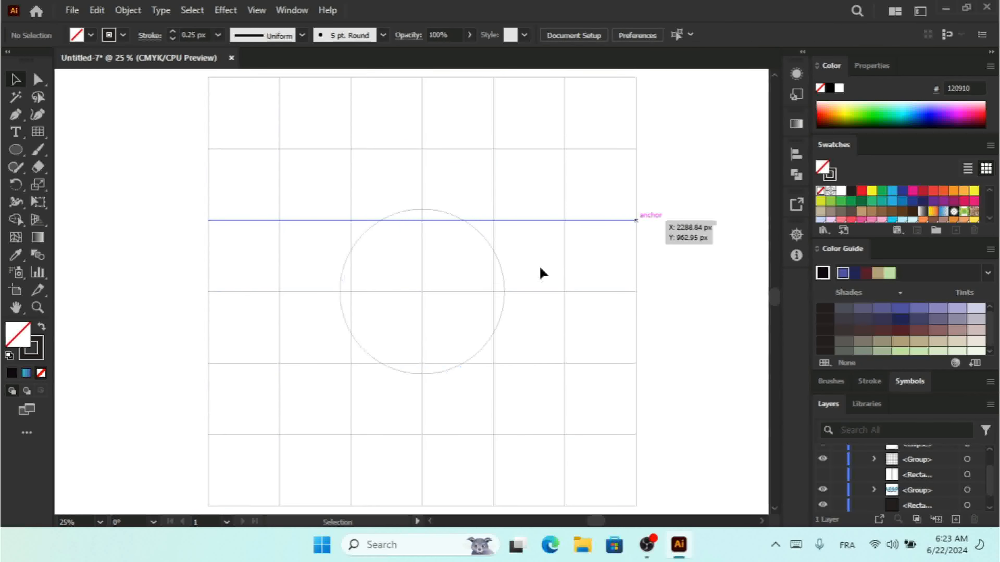
Step: Scale the circle proportionally from its centre until it touches all four edges of the grid, and copy it
click(504, 311)
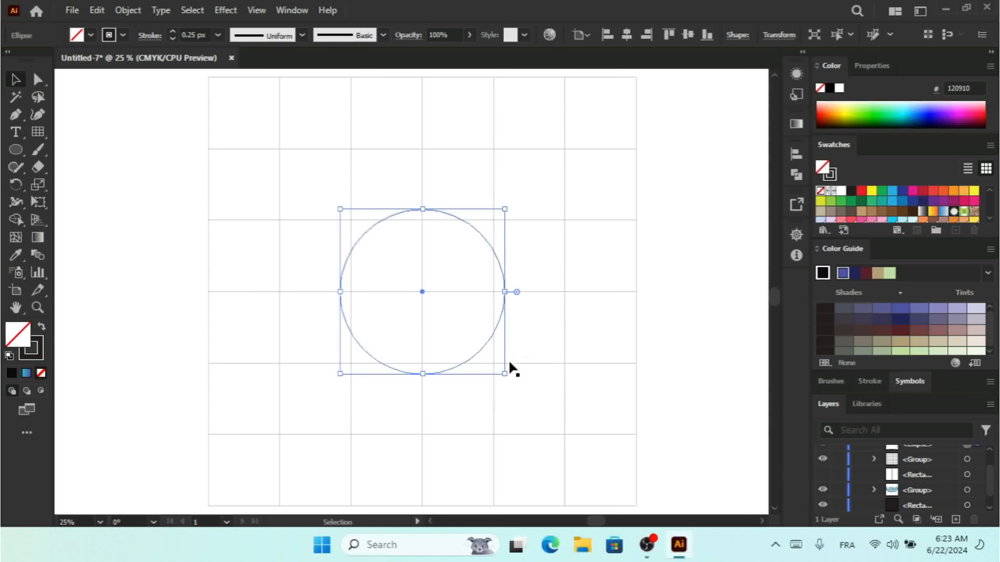
mouse_move(505, 376)
mouse_down()
mouse_move(565, 453)
mouse_move(637, 506)
mouse_up()
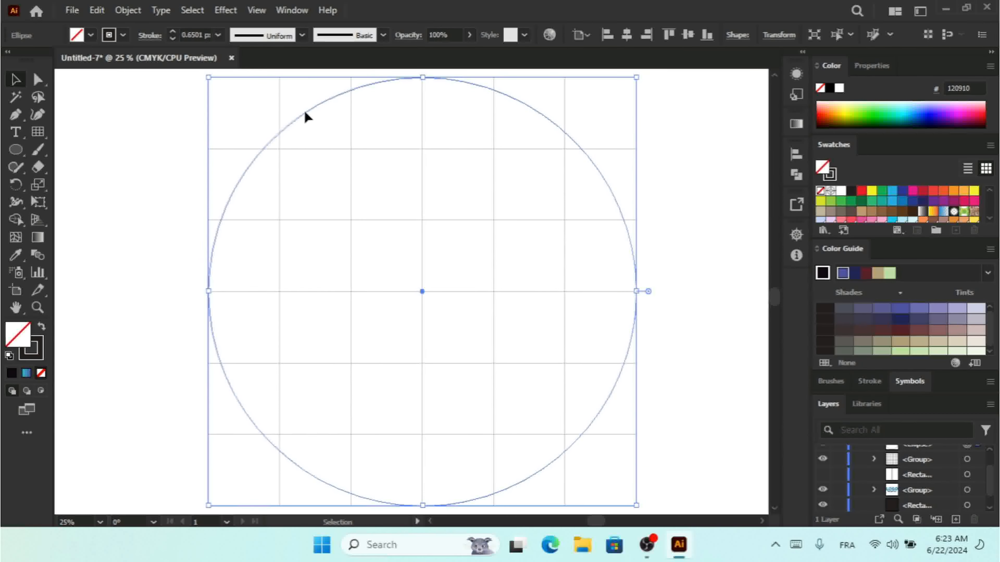
click(96, 10)
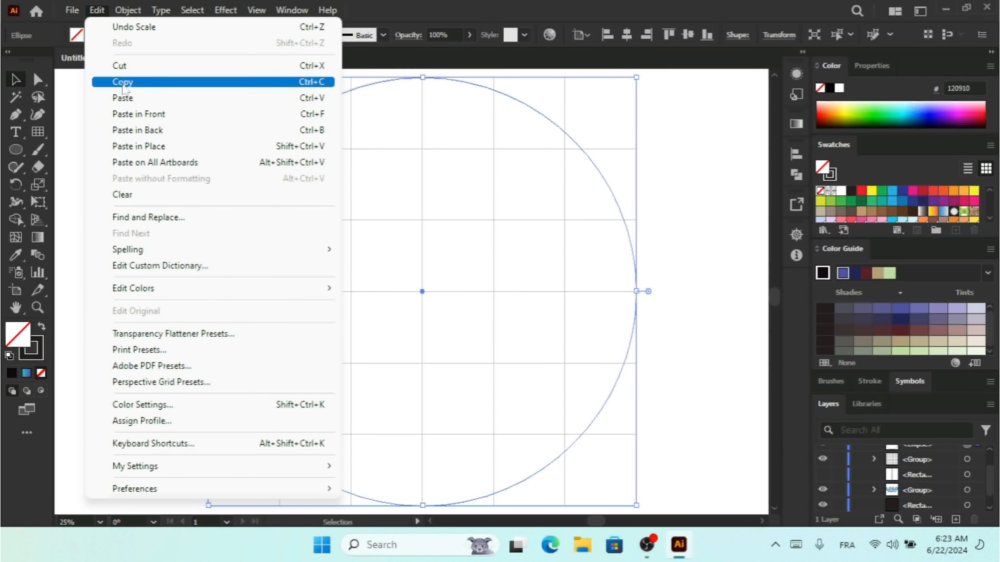
click(123, 82)
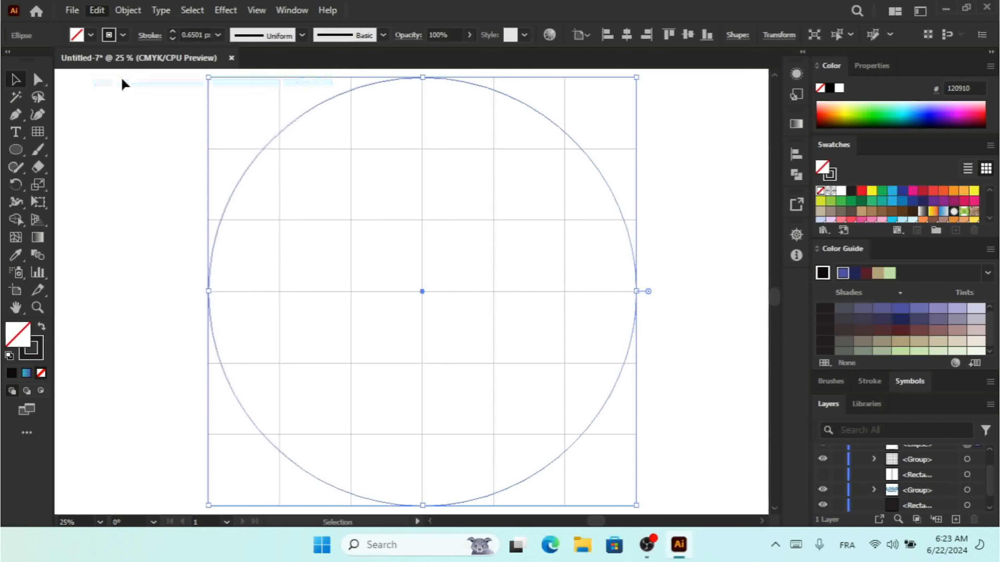
Step: Paste the copied circle in place and shrink it proportionally from its centre to a little over three and a half grid cells wide
click(96, 10)
click(150, 147)
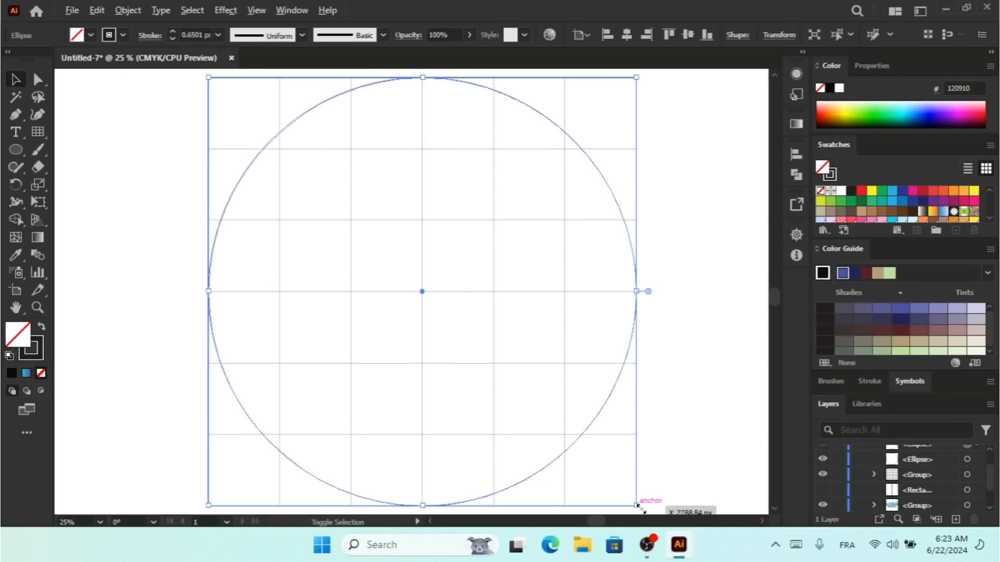
drag(637, 506, 598, 426)
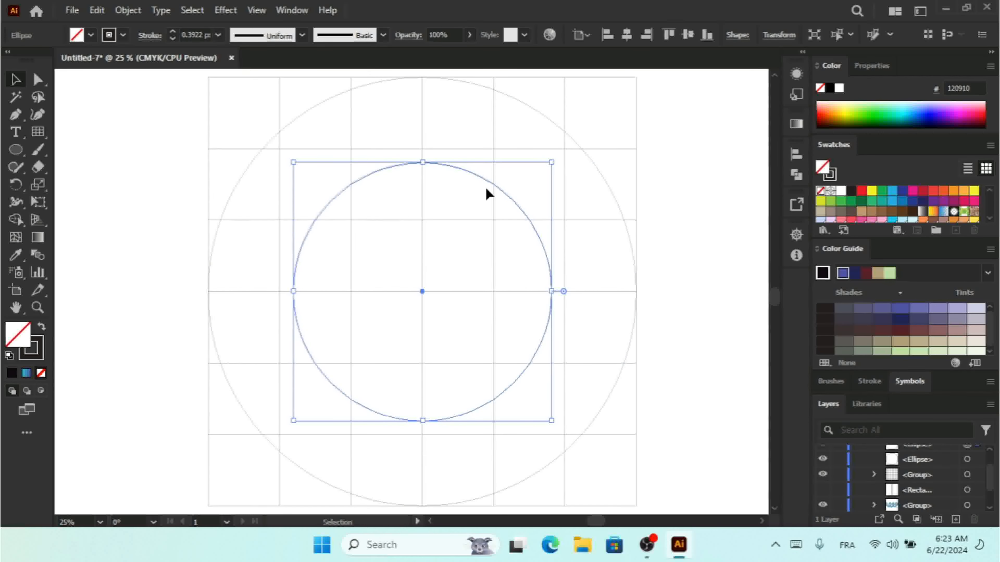
Step: Arrange two copies of the small circle on the vertical centre line, one touching the large circle's upper edge, one its lower edge
drag(486, 178, 482, 95)
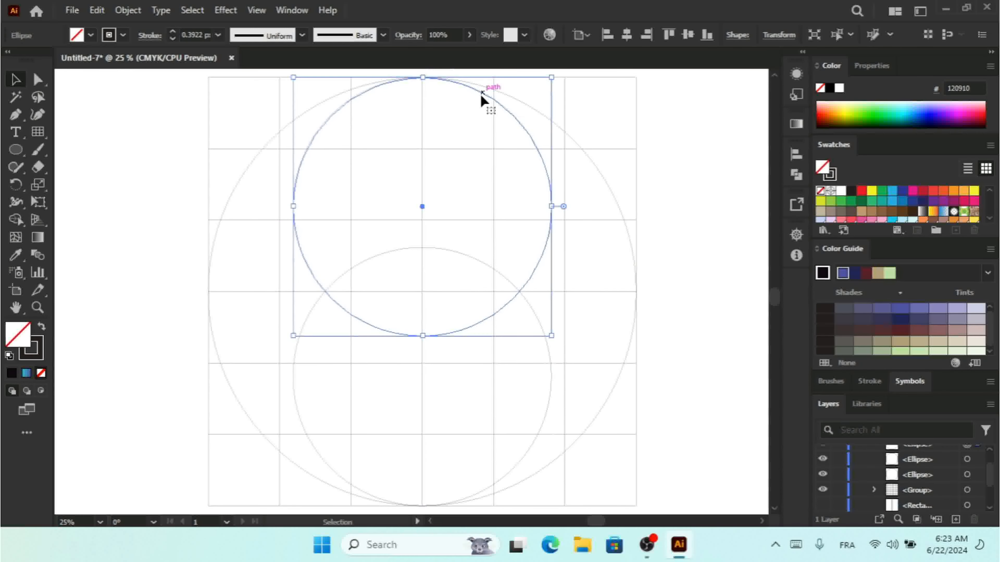
click(718, 177)
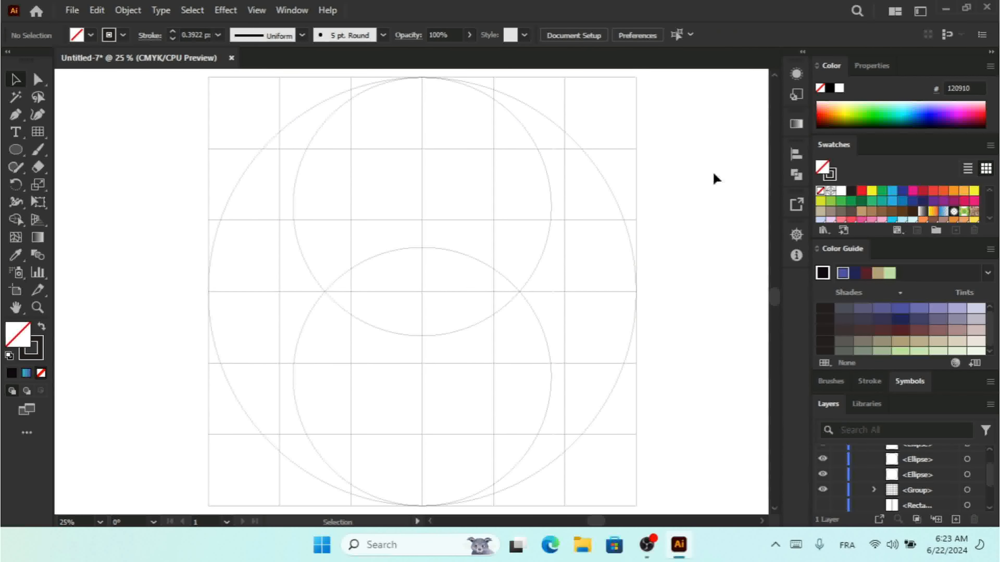
Step: Fill with black and use Shape Builder on the grid and circles to merge the large circle's right half outside the lower small circle
drag(692, 168, 139, 459)
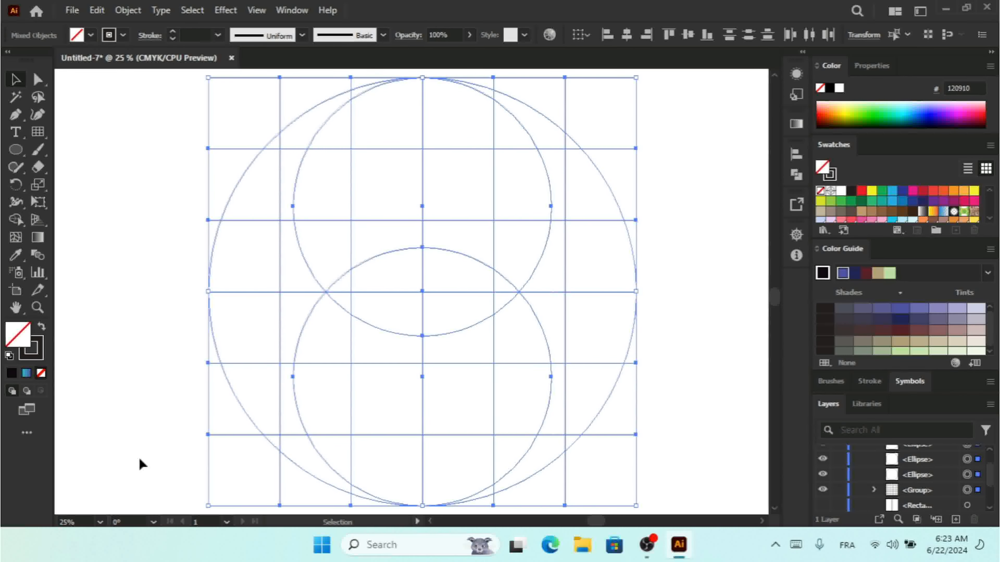
click(15, 221)
click(90, 37)
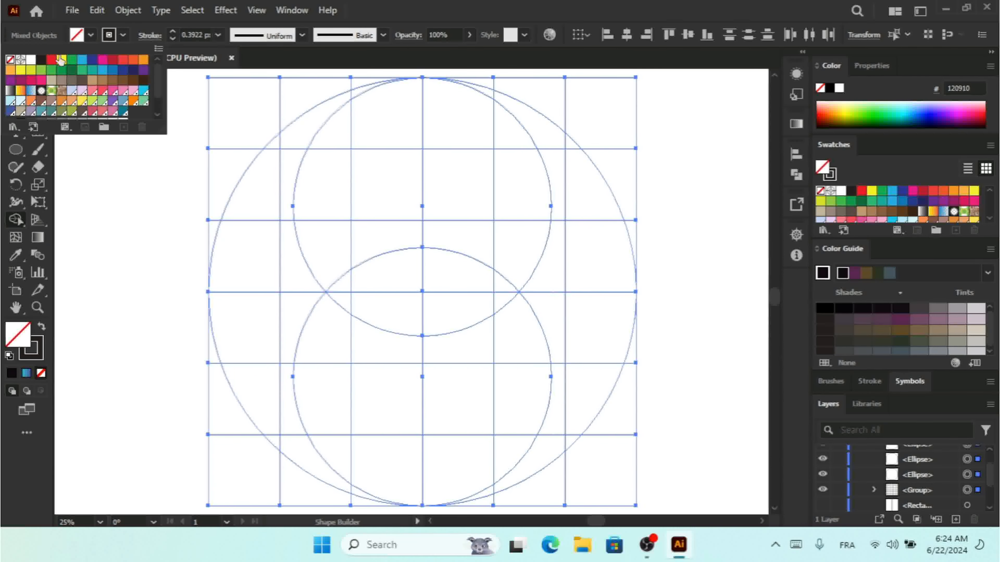
click(41, 60)
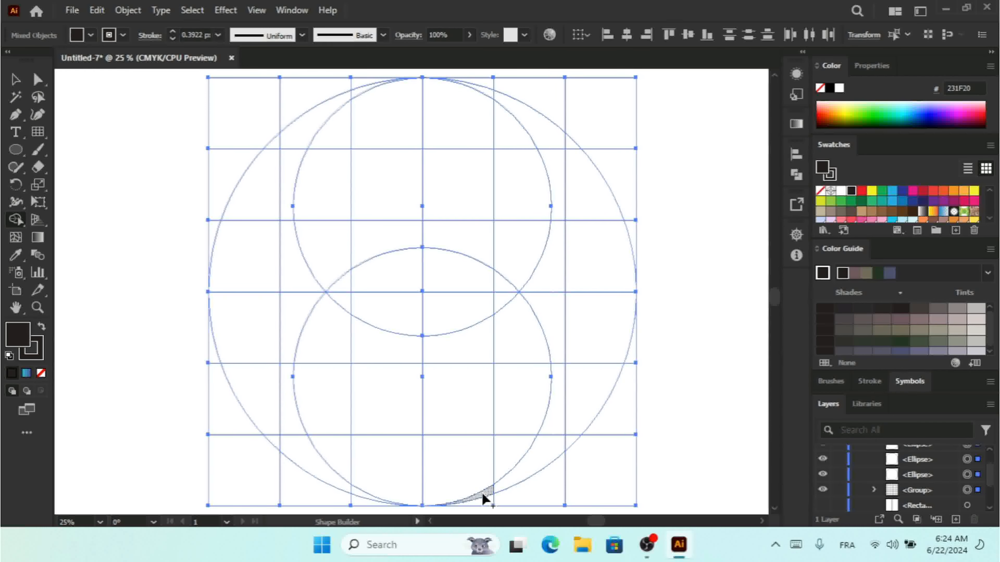
mouse_move(485, 500)
mouse_down()
mouse_move(554, 424)
mouse_move(566, 438)
mouse_move(600, 352)
mouse_move(557, 327)
mouse_up()
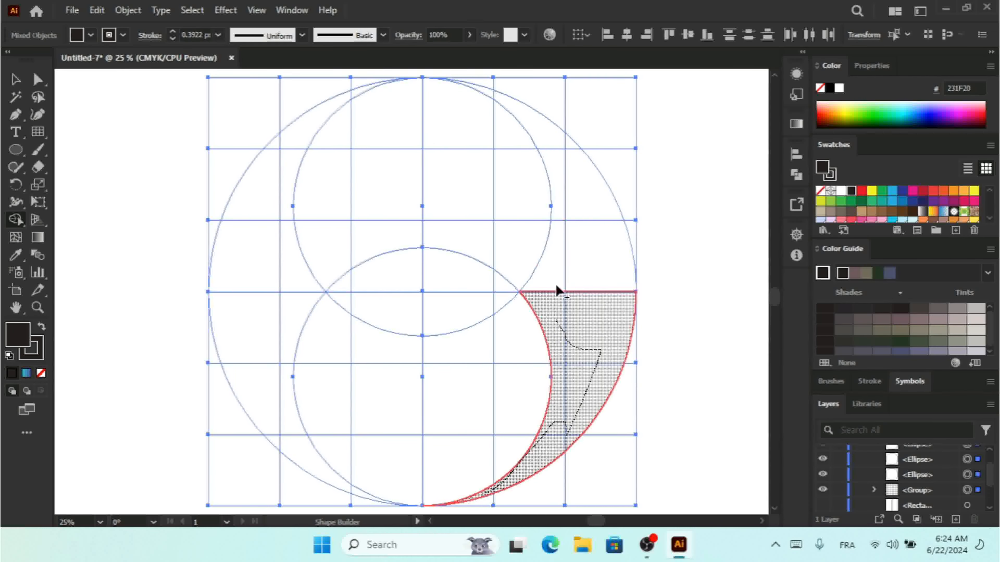
mouse_move(557, 291)
mouse_down()
mouse_move(556, 265)
mouse_move(596, 267)
mouse_move(573, 178)
mouse_move(539, 134)
mouse_move(524, 175)
mouse_move(443, 101)
mouse_move(485, 95)
mouse_move(569, 150)
mouse_move(531, 229)
mouse_move(473, 218)
mouse_up()
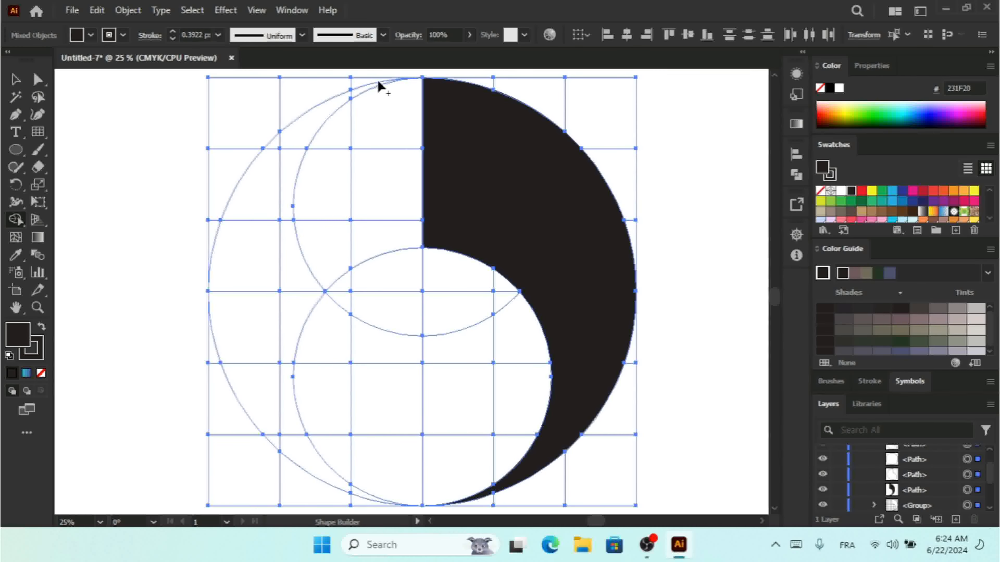
Step: Merge the large circle's left-half regions outside the upper small circle into a second black shape with Shape Builder
mouse_move(369, 83)
mouse_down()
mouse_move(314, 123)
mouse_move(292, 162)
mouse_move(275, 142)
mouse_up()
mouse_move(267, 199)
mouse_down()
mouse_move(264, 236)
mouse_move(296, 268)
mouse_move(292, 313)
mouse_move(256, 316)
mouse_move(269, 374)
mouse_move(322, 453)
mouse_move(309, 457)
mouse_move(306, 413)
mouse_move(270, 437)
mouse_move(281, 439)
mouse_move(334, 351)
mouse_move(371, 371)
mouse_move(370, 353)
mouse_move(396, 418)
mouse_move(397, 476)
mouse_move(355, 490)
mouse_up()
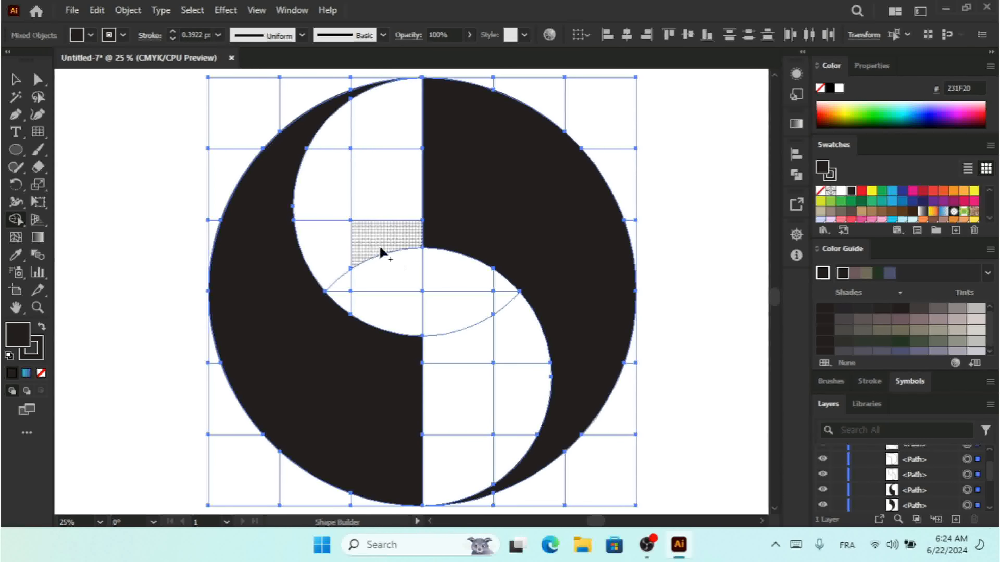
Step: Select both black shapes and move them off the construction grid to its left
key(ctrl+minus)
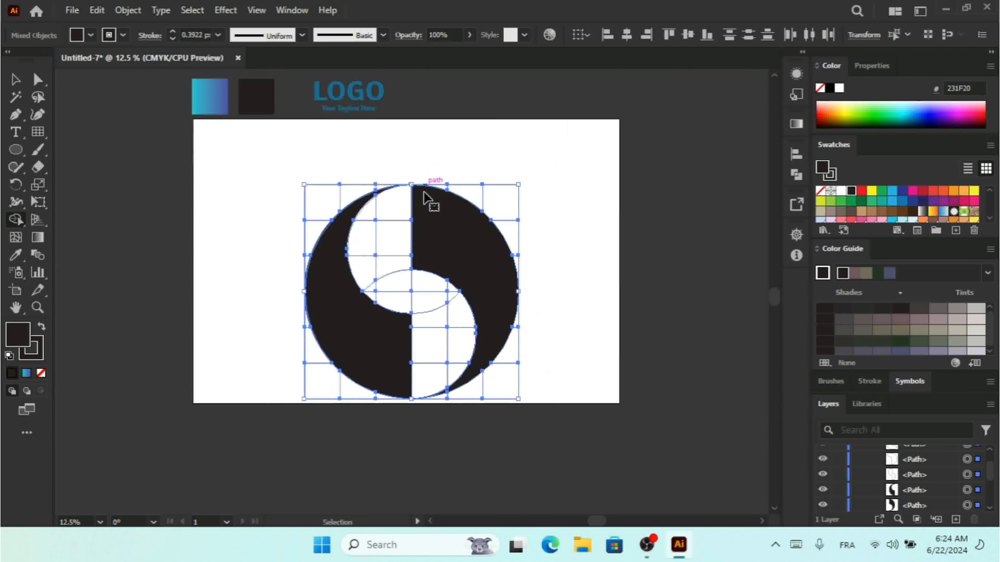
key(ctrl+minus)
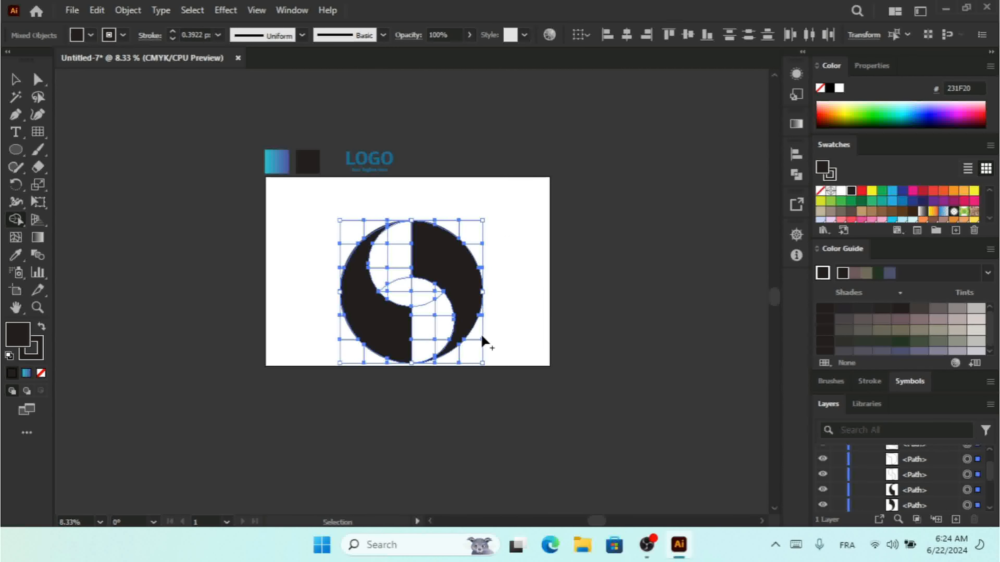
key(ctrl+plus)
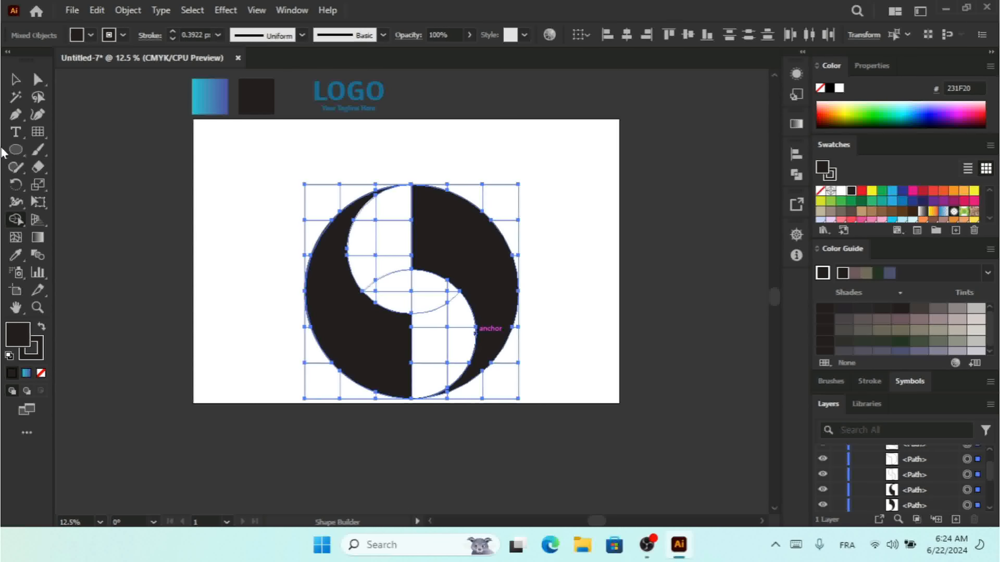
click(16, 80)
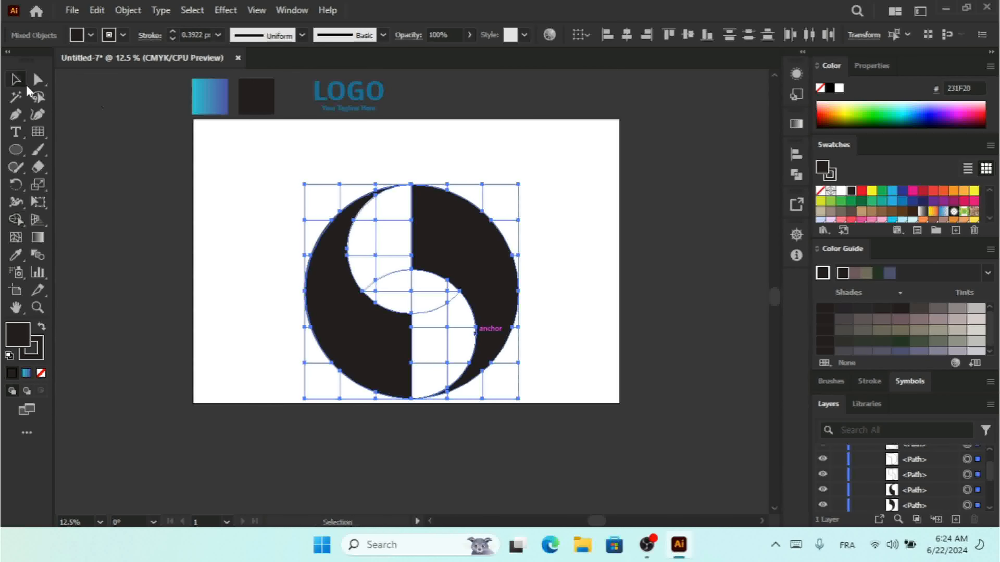
click(574, 272)
click(462, 260)
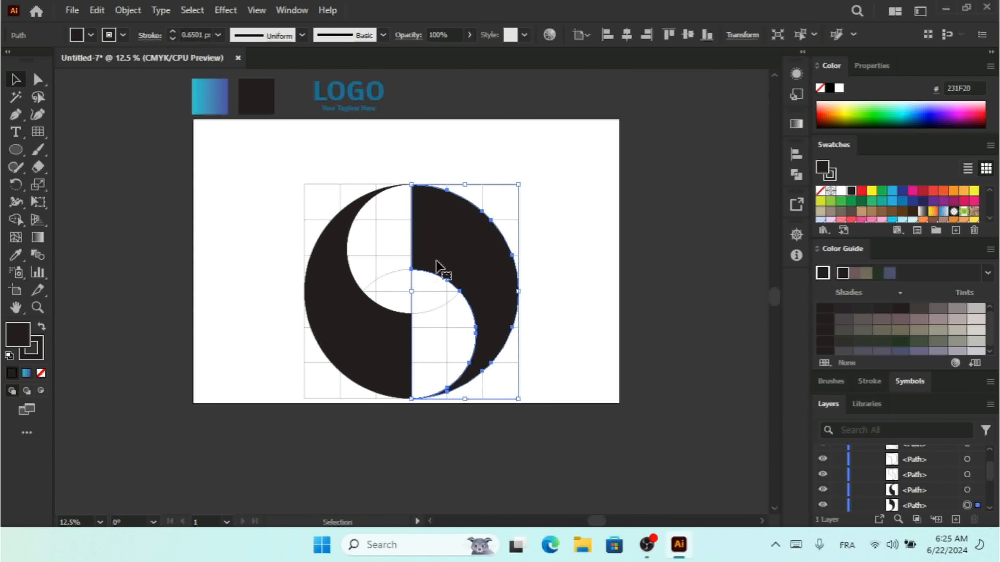
shift+click(367, 322)
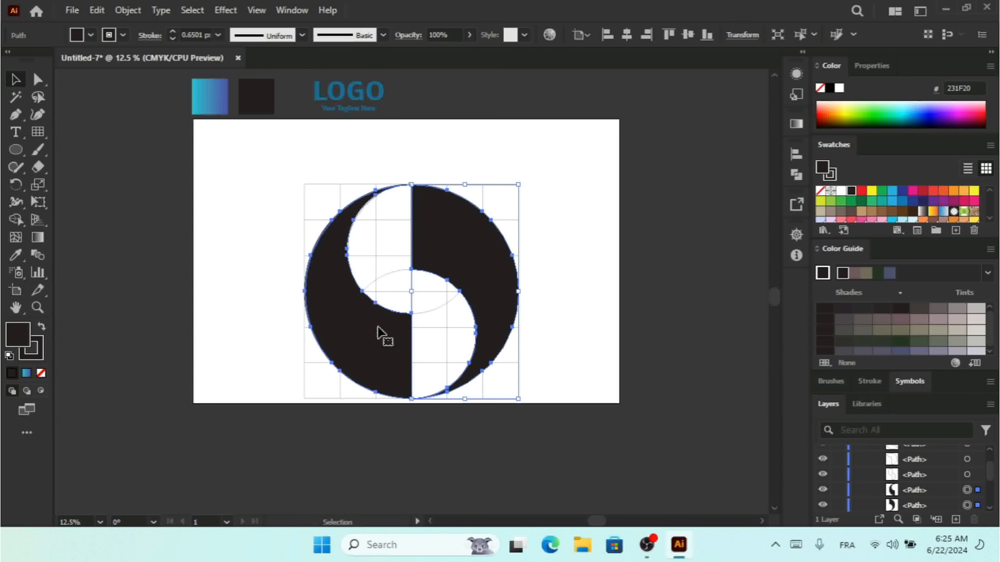
drag(380, 331, 111, 311)
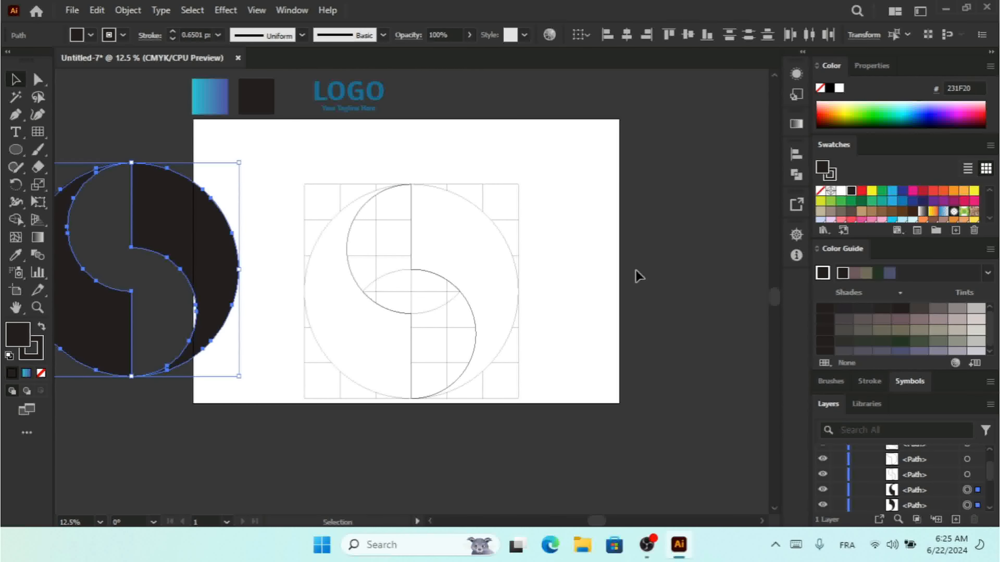
Step: Delete the leftover grid and circle outlines from the artboard
drag(556, 179, 302, 442)
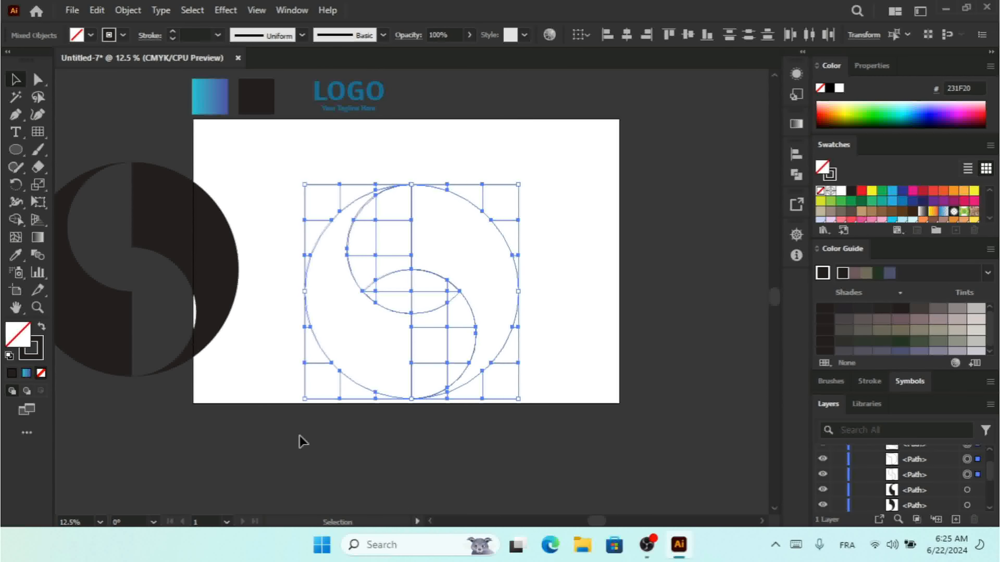
key(Delete)
Step: Move the two black shapes back to the artboard's middle and scale them down proportionally to about half their size
drag(301, 189, 354, 361)
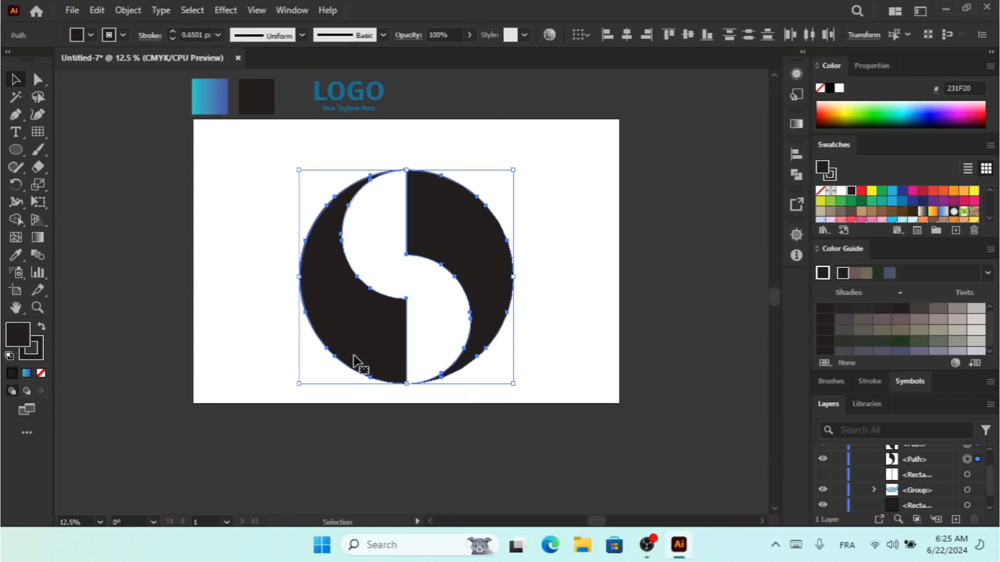
drag(513, 384, 482, 330)
key(ctrl+plus)
key(ctrl+plus)
key(v)
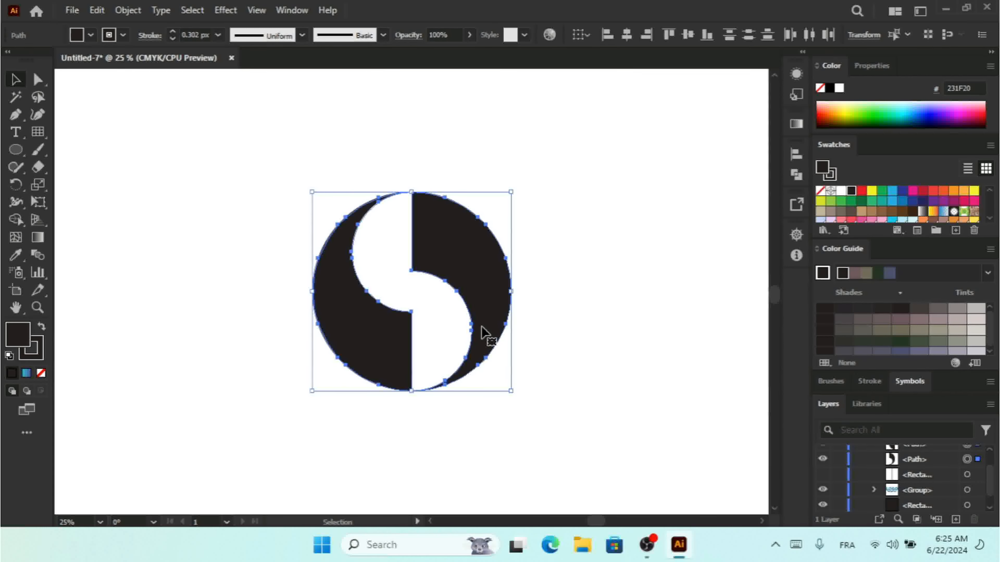
Step: Draw a black-filled circle about a quarter wider than the mark with the Ellipse tool and place it over the mark
click(9, 158)
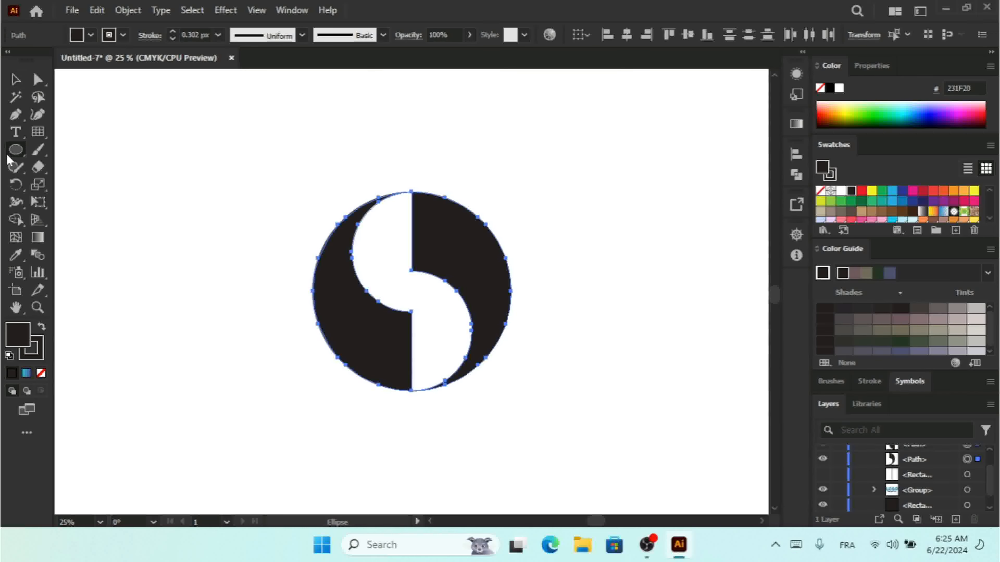
click(10, 156)
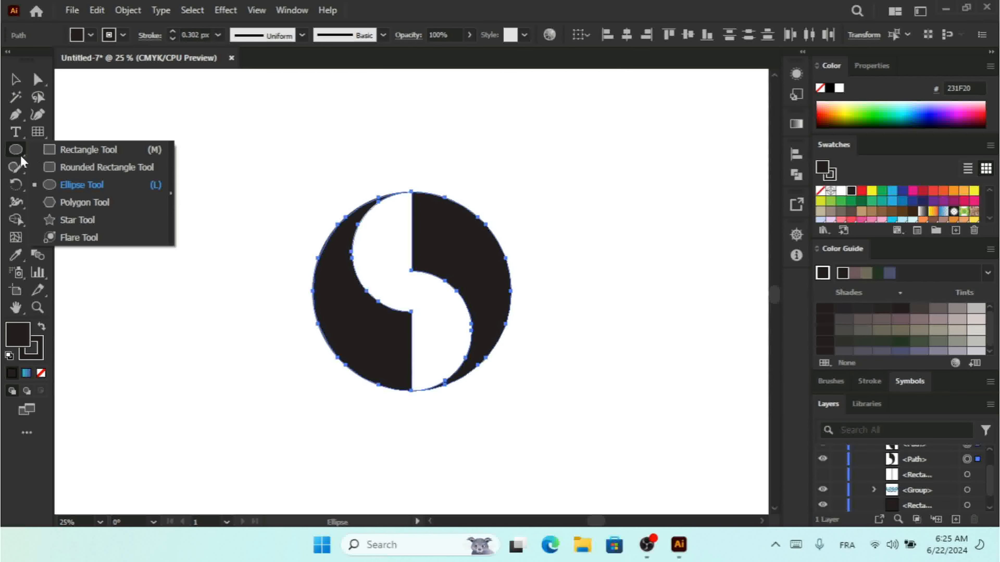
click(69, 182)
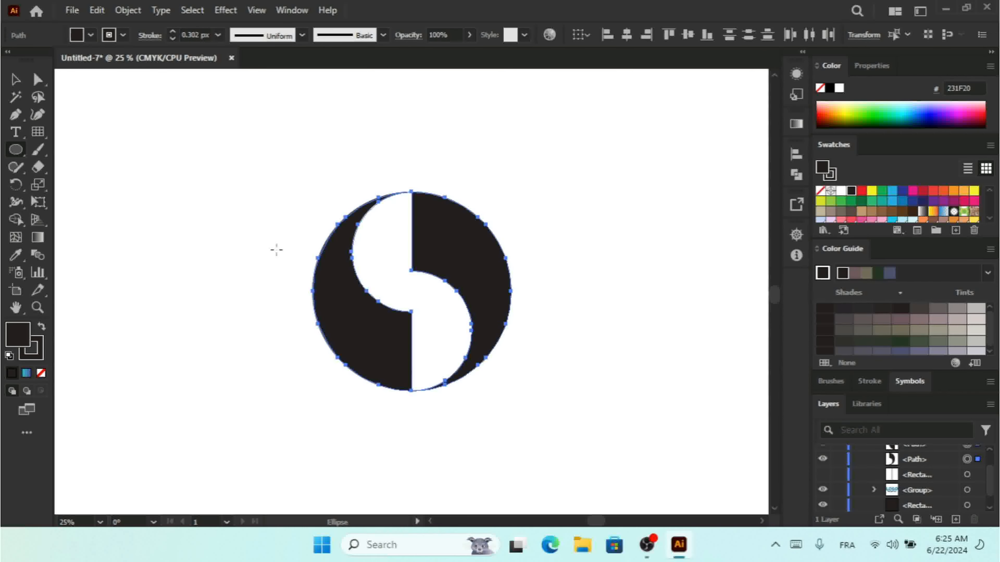
drag(237, 251, 362, 351)
click(16, 79)
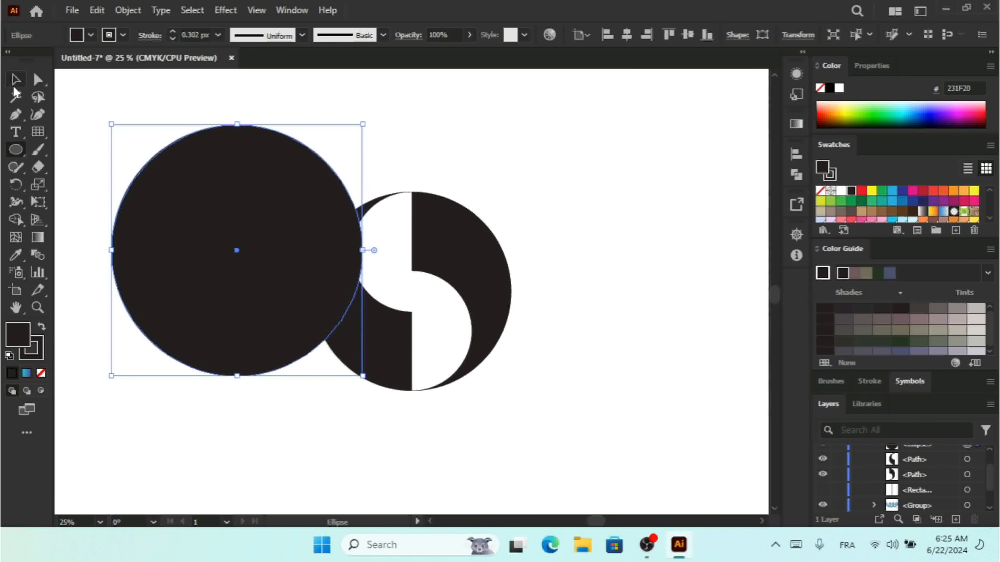
drag(223, 225, 490, 263)
Step: Try to align the circle and the two separate black shapes by their horizontal centres, and undo it
drag(605, 199, 256, 453)
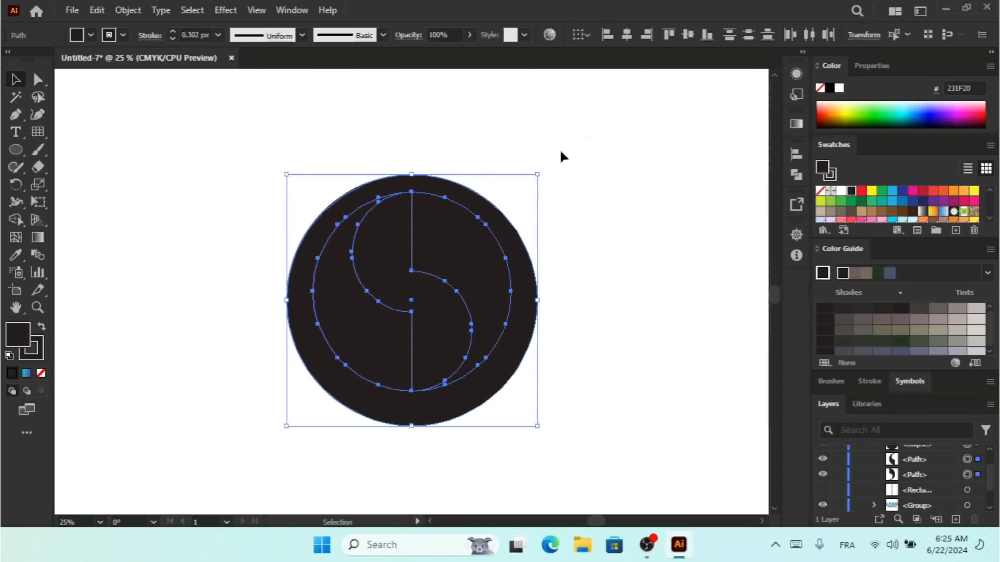
click(628, 35)
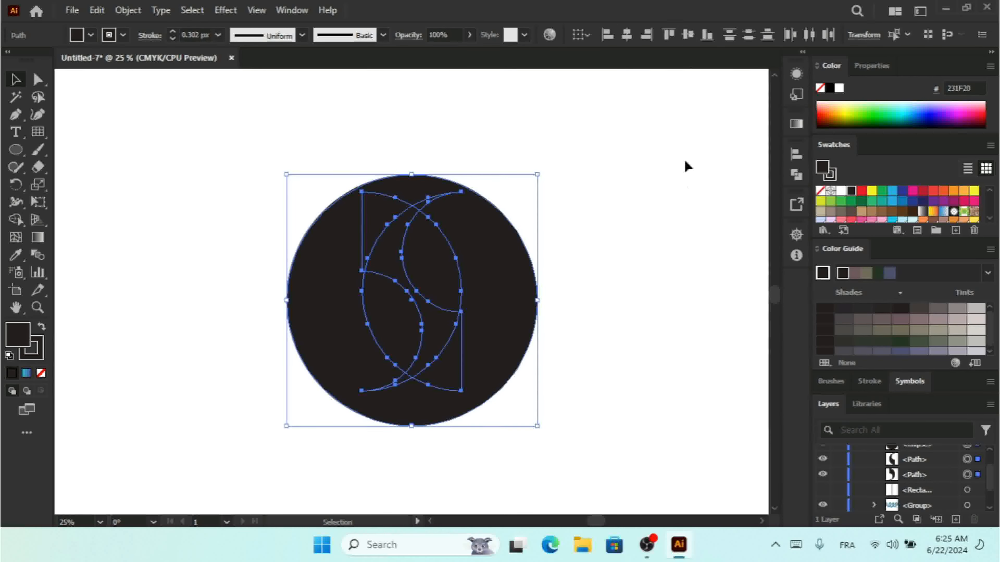
key(ctrl+z)
click(653, 286)
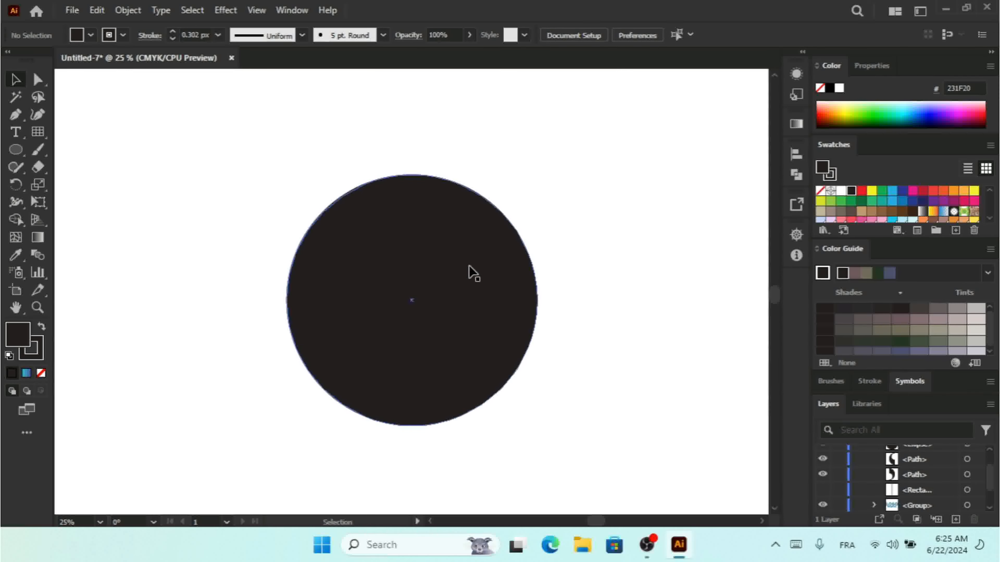
Step: Move the circle aside to the left and group the mark's two black shapes
drag(469, 276, 213, 309)
drag(605, 196, 325, 369)
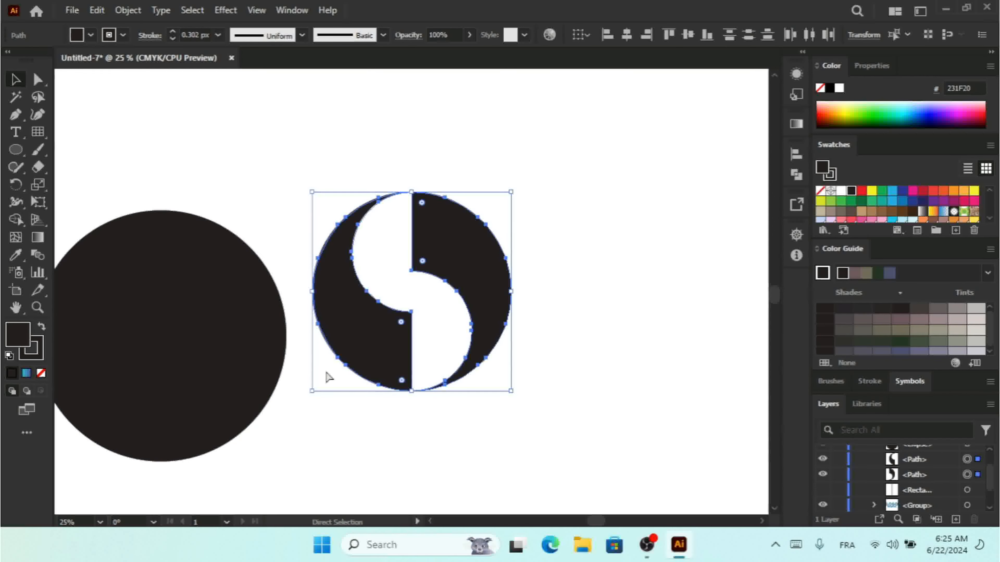
key(ctrl+g)
Step: Move the circle back over the grouped mark so their centres coincide
drag(212, 346, 456, 303)
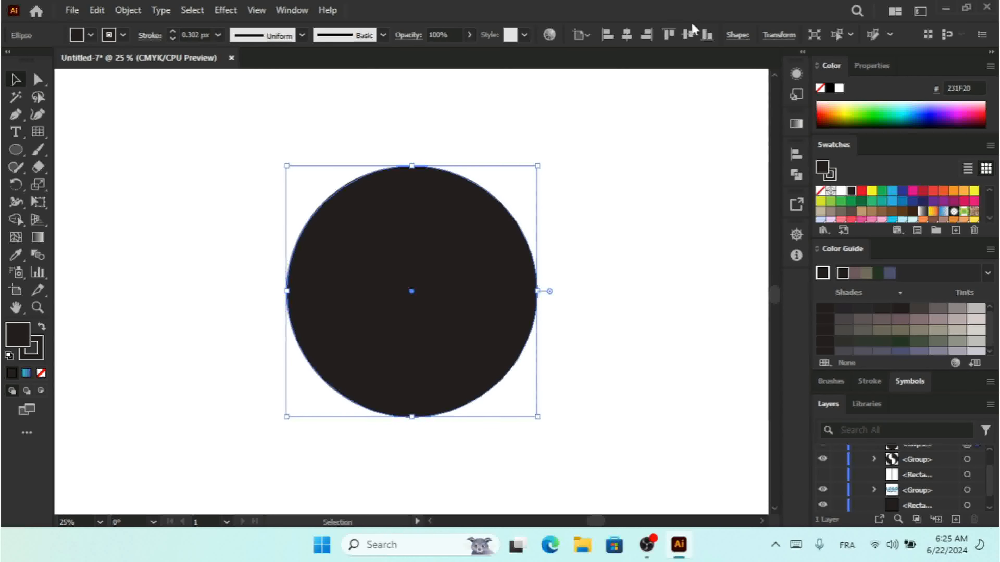
drag(582, 206, 374, 354)
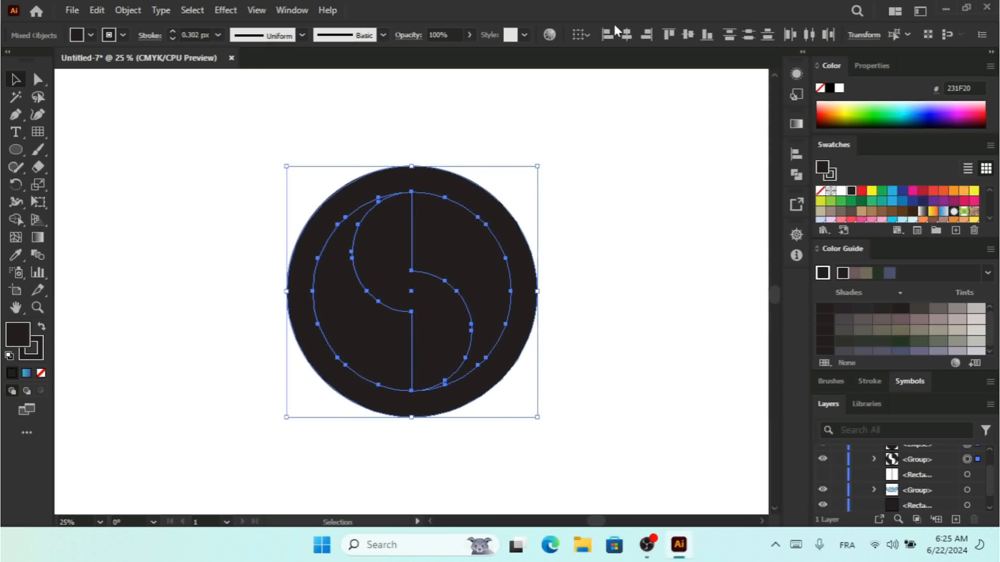
click(563, 233)
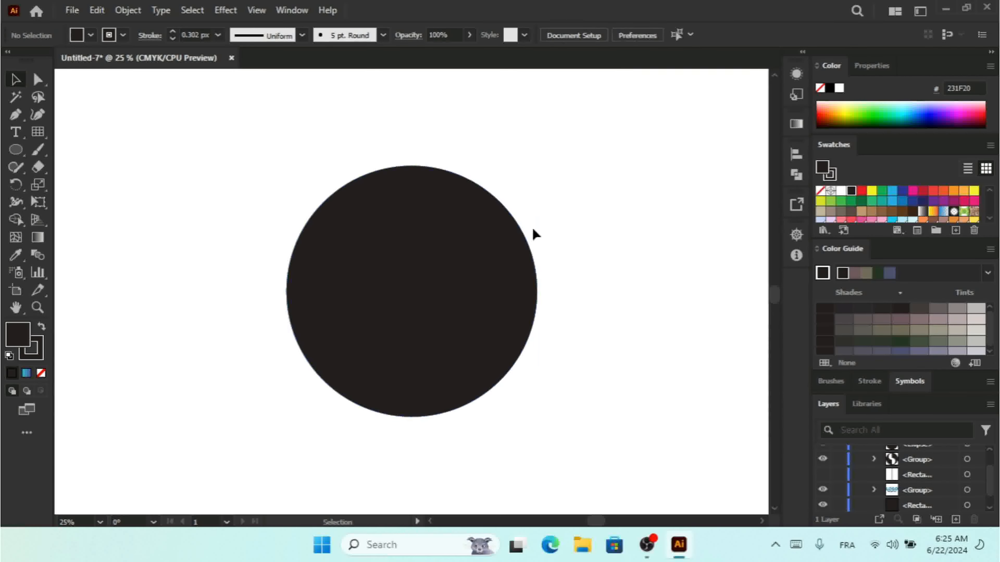
Step: Shrink the circle proportionally from its centre until only a narrow ring extends beyond the mark
click(528, 233)
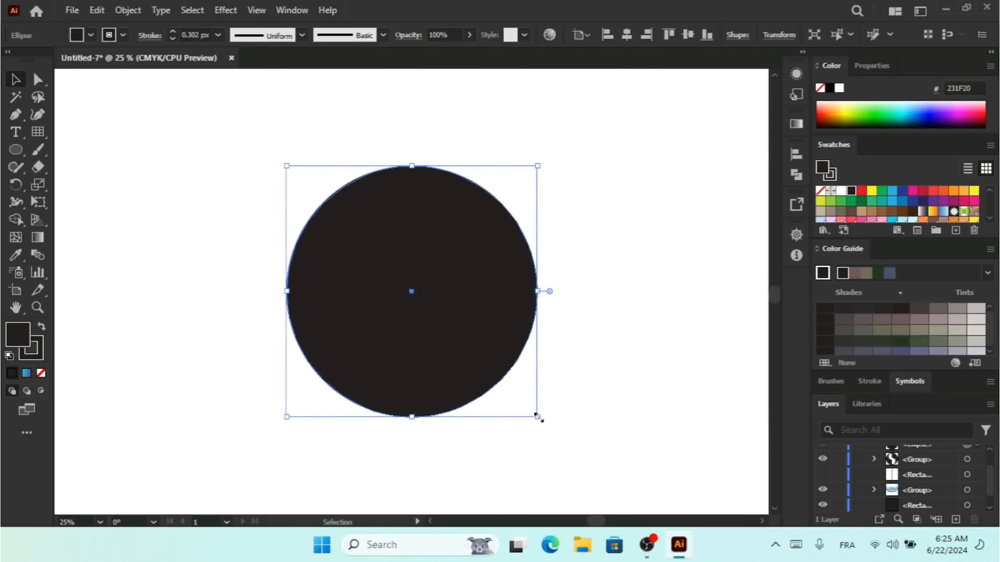
drag(537, 417, 527, 406)
click(571, 208)
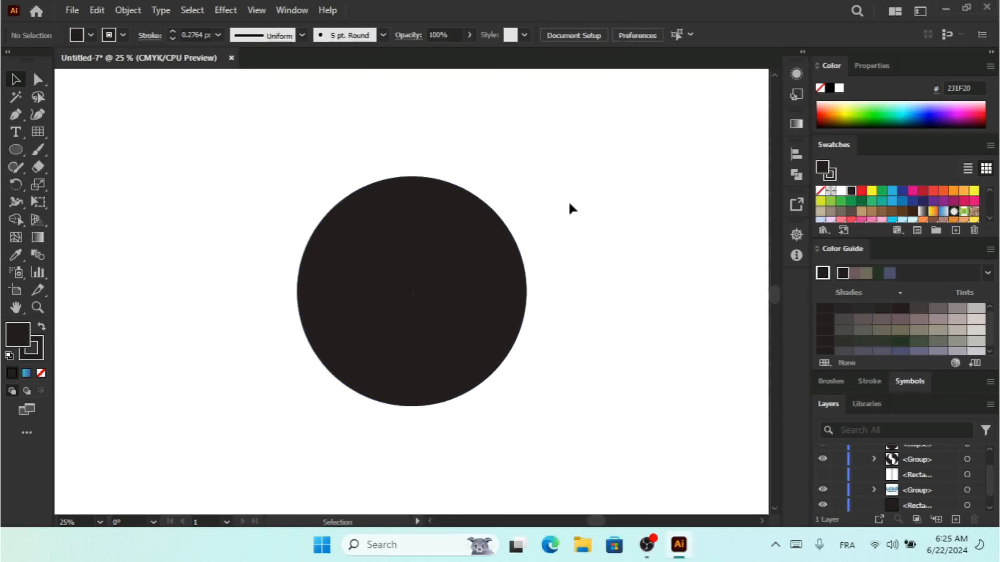
Step: Cut the S-shaped area out of the outer circle with the Shape Builder tool
drag(602, 188, 241, 399)
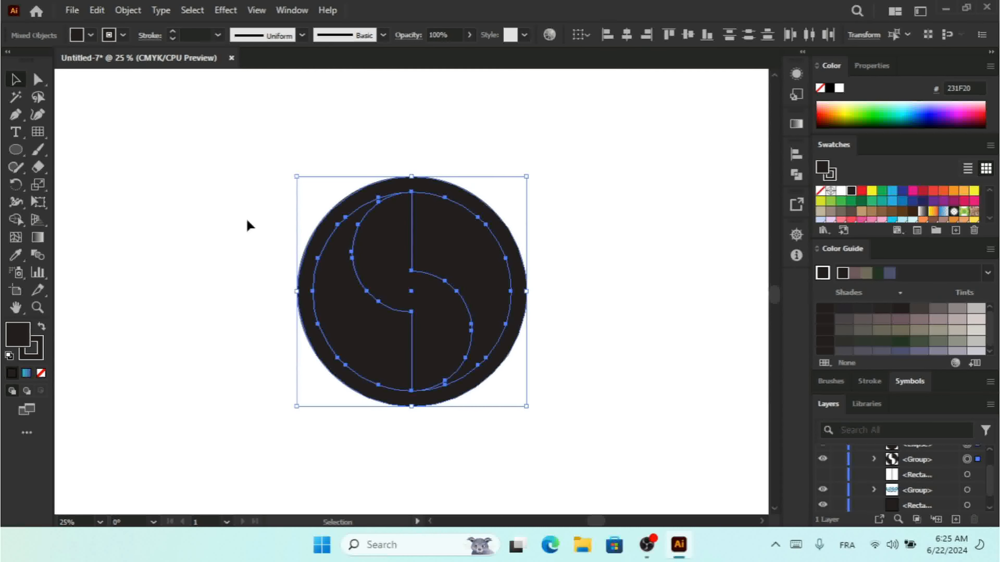
click(19, 221)
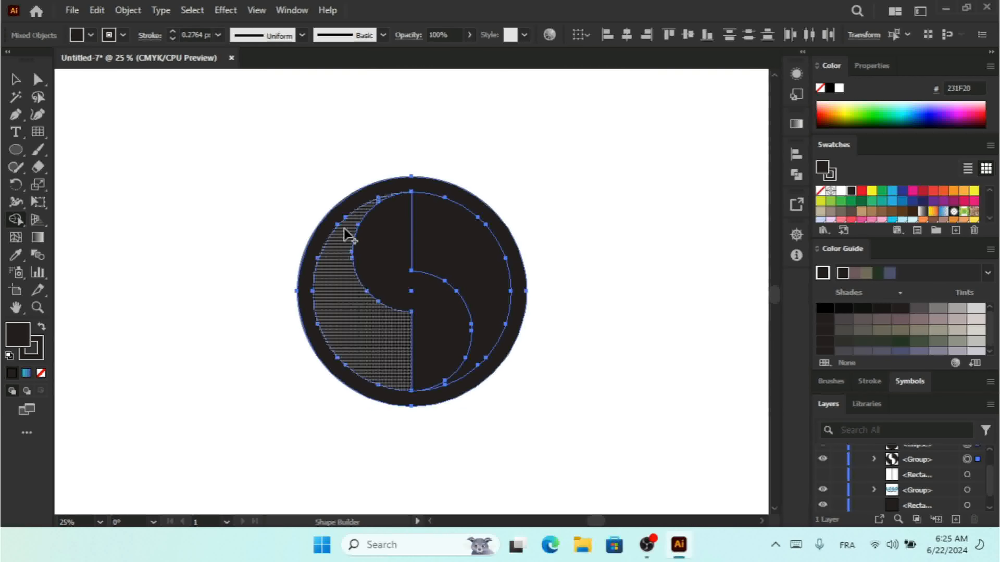
alt+click(379, 262)
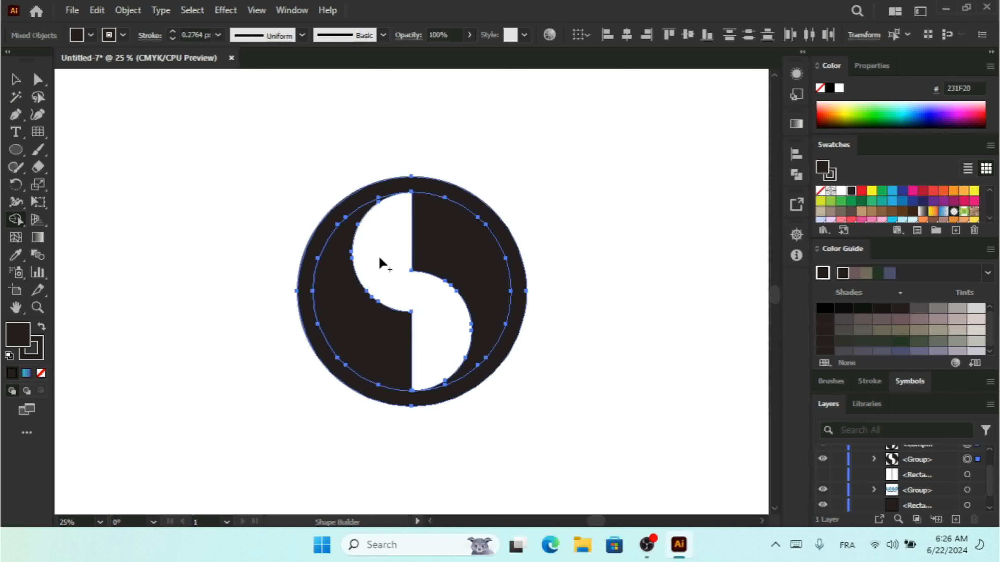
click(15, 82)
click(133, 215)
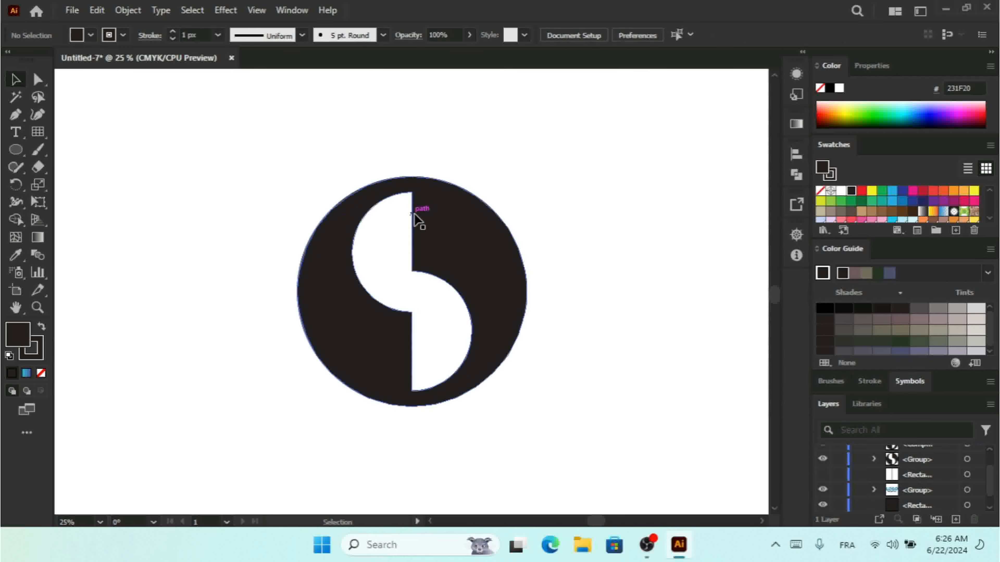
Step: Move the circle with the S cut-out to the left, clear of the two-piece mark
drag(453, 240, 190, 242)
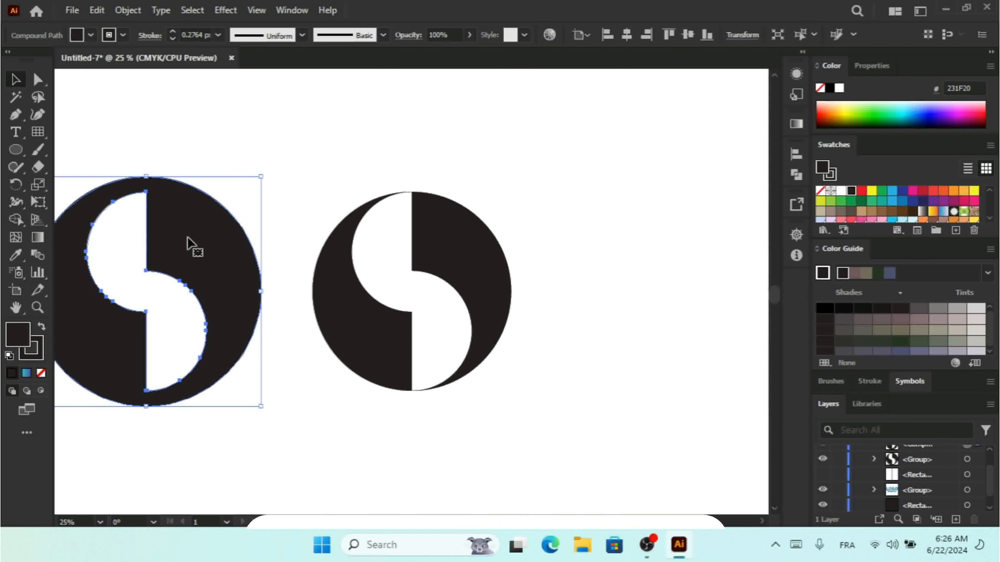
key(ctrl+minus)
key(ctrl+minus)
key(ctrl+minus)
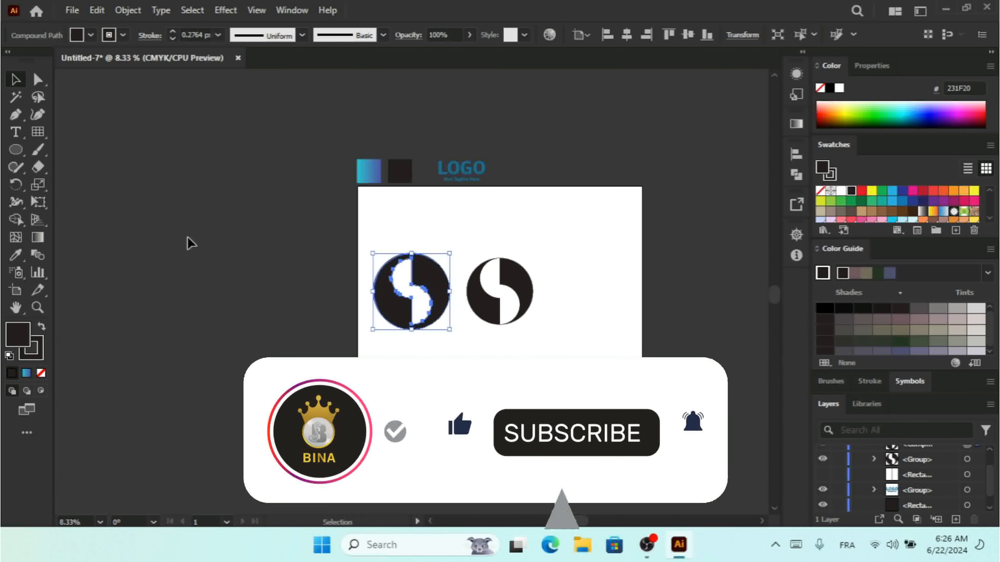
click(765, 348)
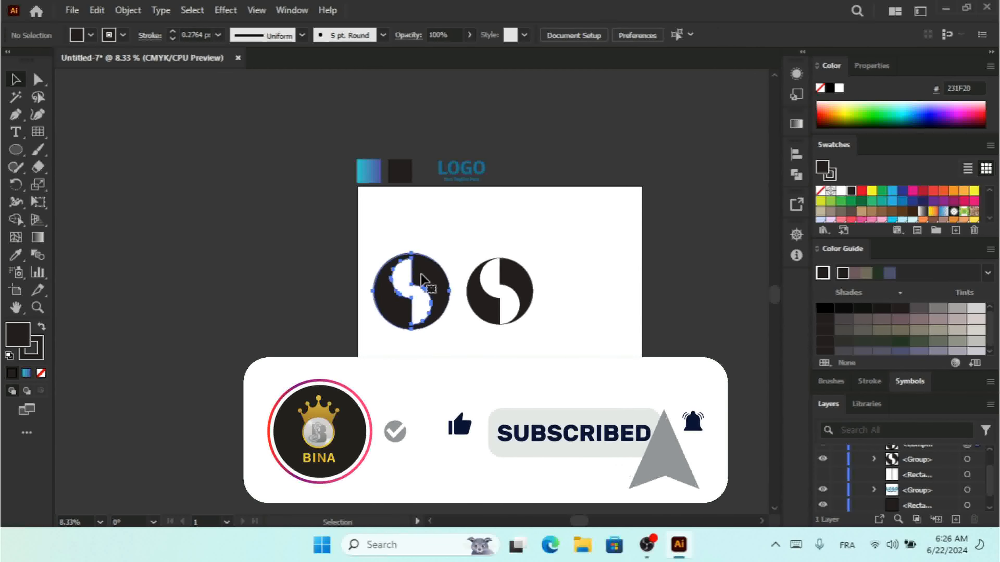
Step: Shrink the cut-out circle proportionally from its centre to match the diameter of the two-piece mark
click(429, 292)
drag(450, 329, 445, 324)
key(a)
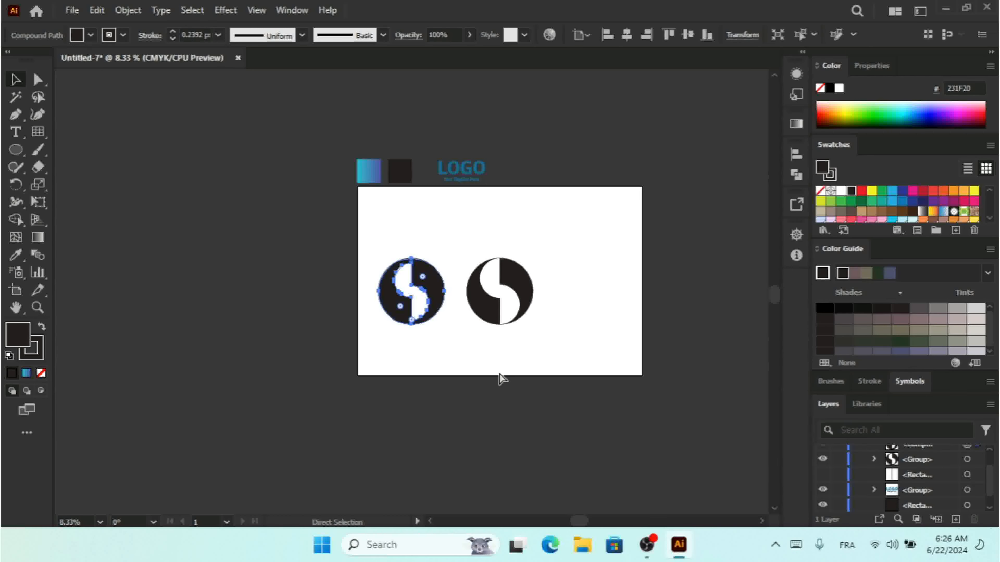
Step: Move the two-piece mark horizontally to the right, leaving a wide gap between it and the cut-out circle
key(ctrl+plus)
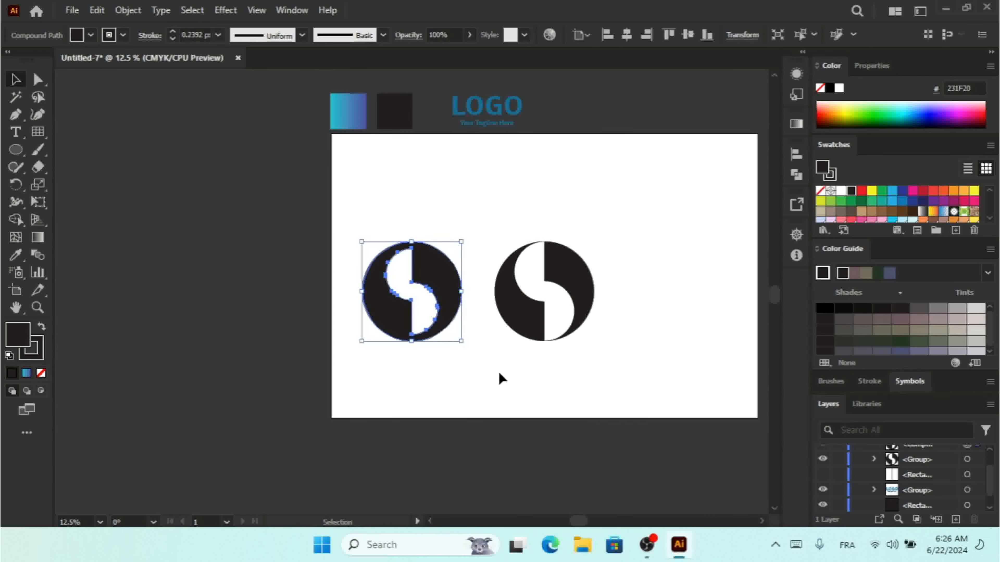
scroll(762, 524, right, 8)
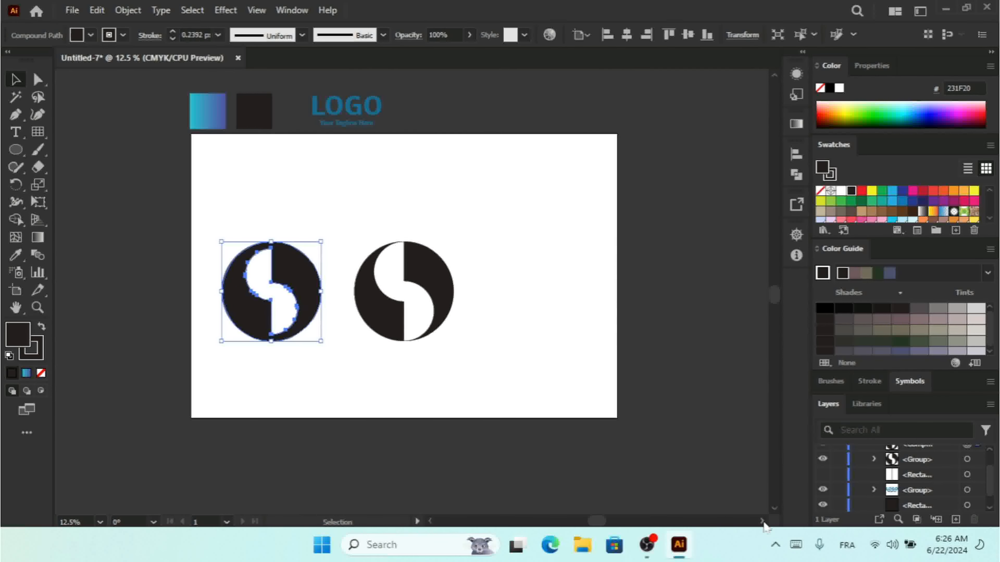
key(ctrl+plus)
scroll(762, 524, right, 10)
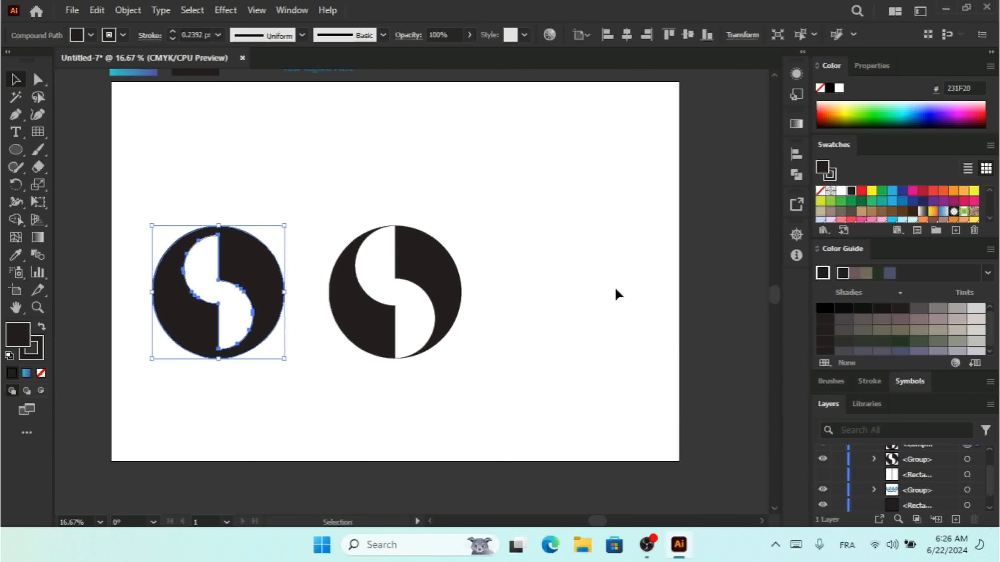
drag(453, 274, 559, 275)
key(ctrl+minus)
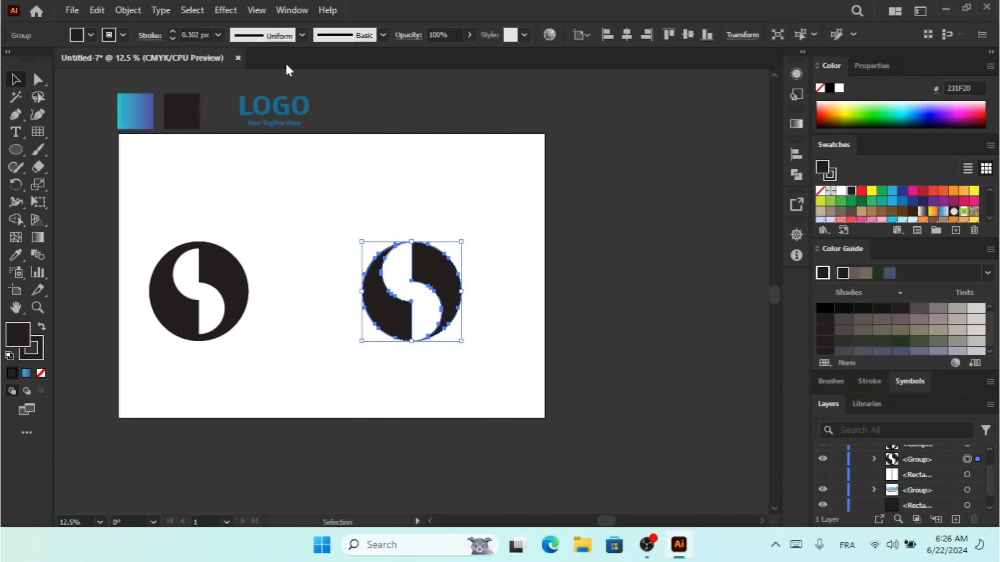
Step: Reduce the stroke weight of both the two-piece mark and the cut-out circle to 0 px
click(279, 95)
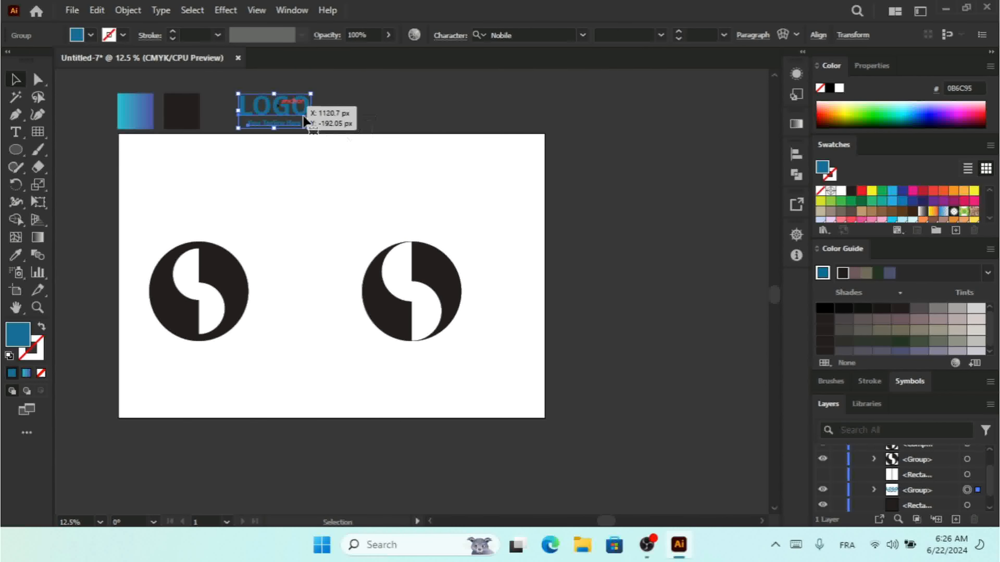
click(432, 272)
right_click(432, 271)
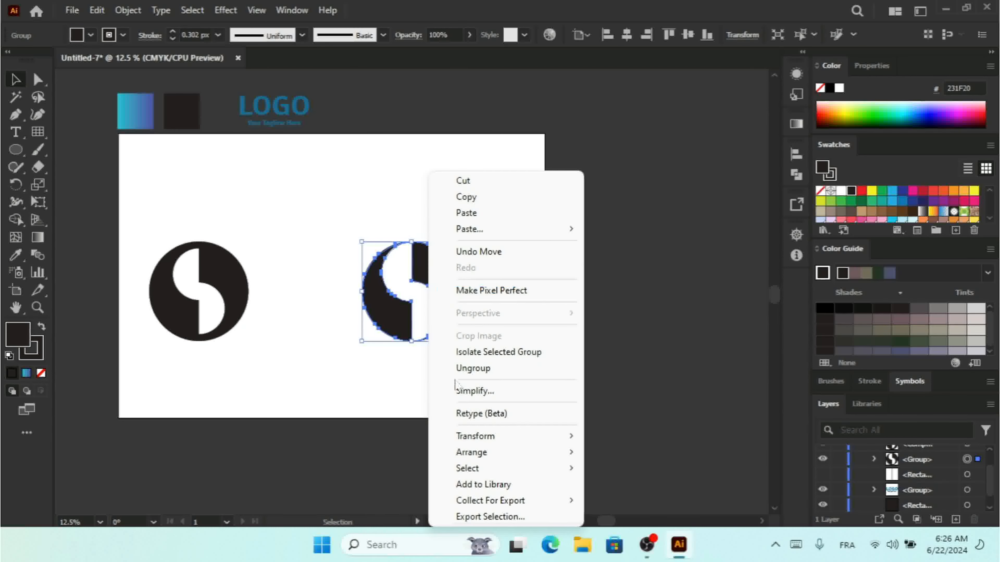
click(172, 39)
click(218, 279)
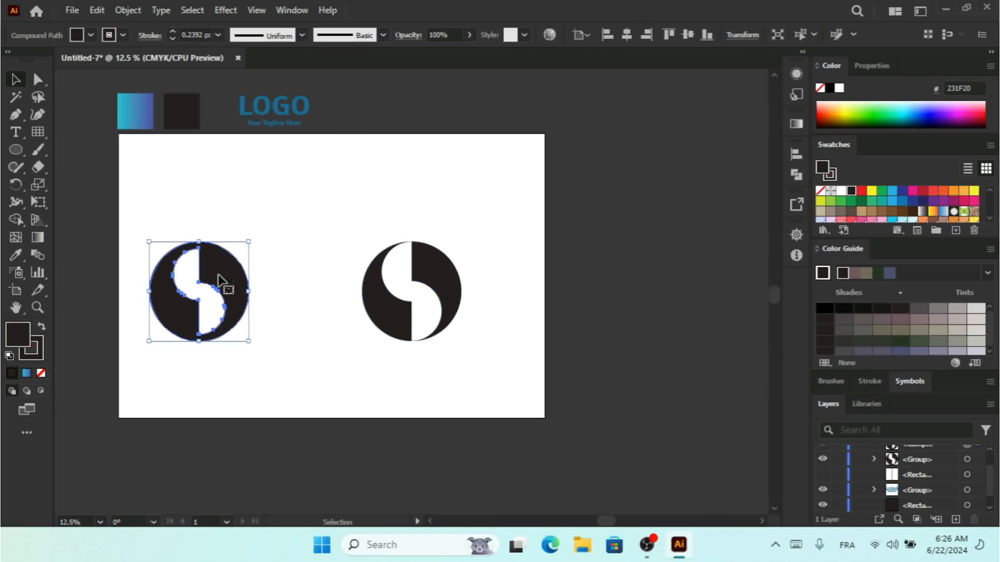
click(172, 38)
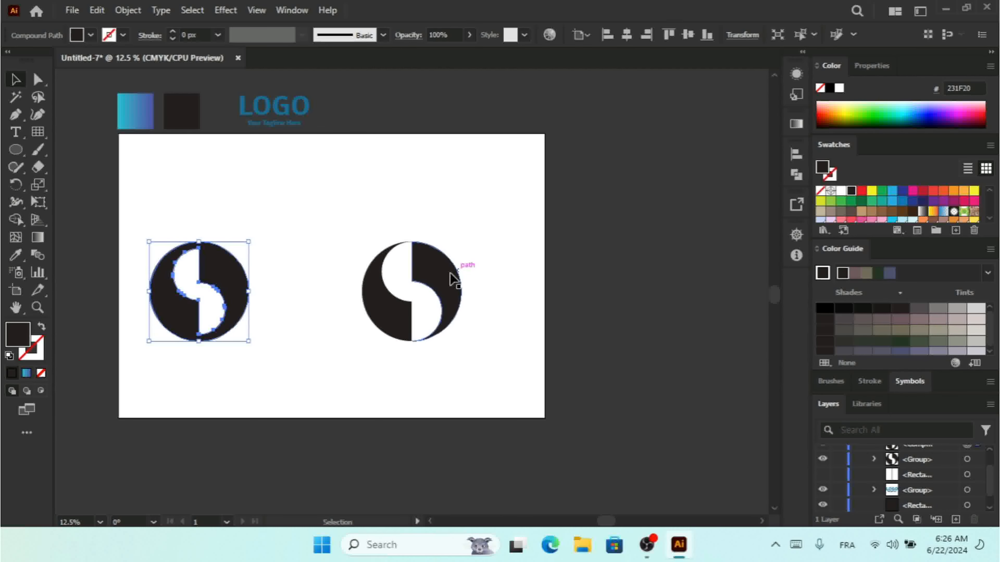
Step: Ungroup the two-piece mark on the right side of the artboard
click(452, 287)
right_click(452, 287)
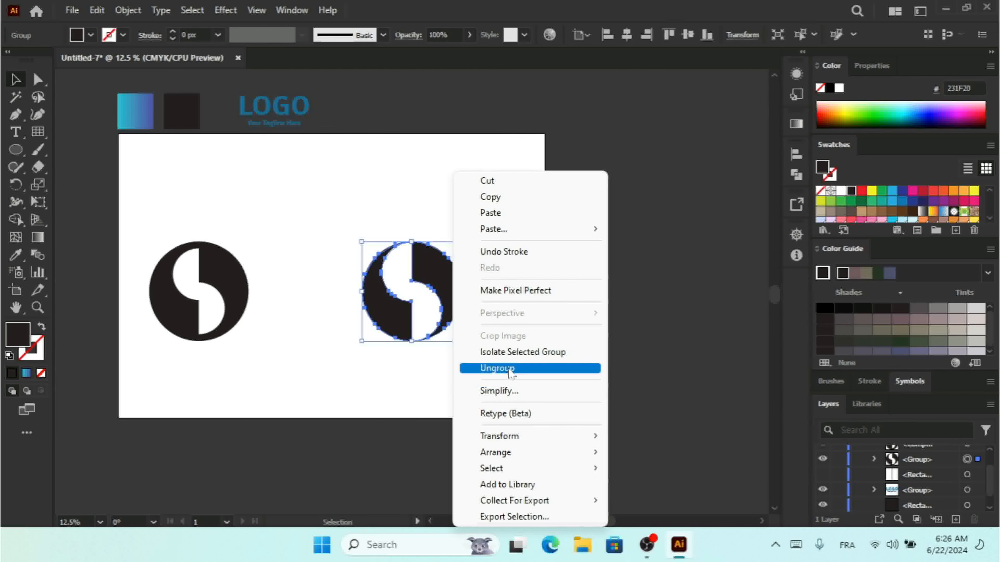
click(493, 369)
click(484, 283)
Step: Apply the teal-to-blue gradient sampled from the sample square above the artboard to both halves of the right mark
click(457, 272)
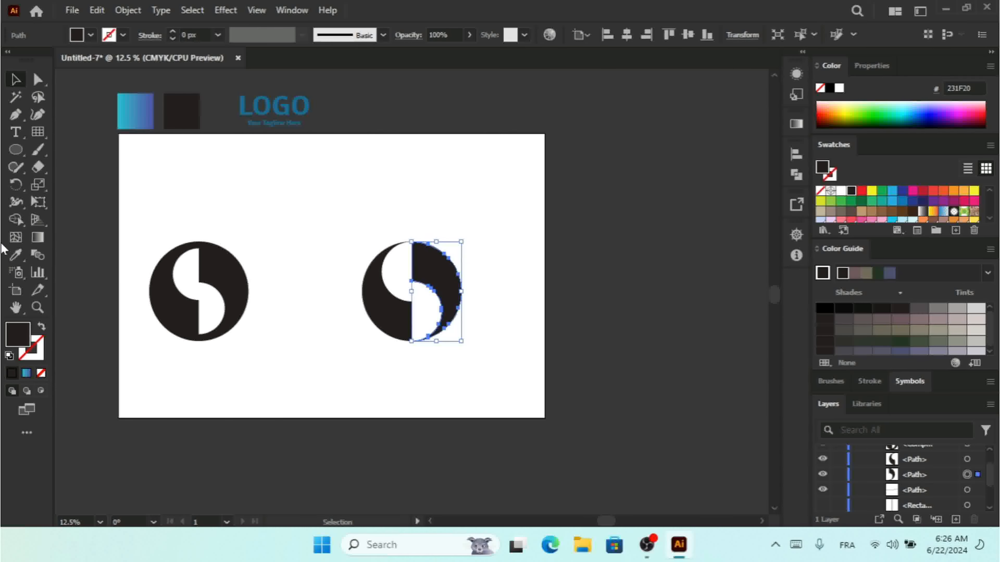
click(15, 255)
click(122, 125)
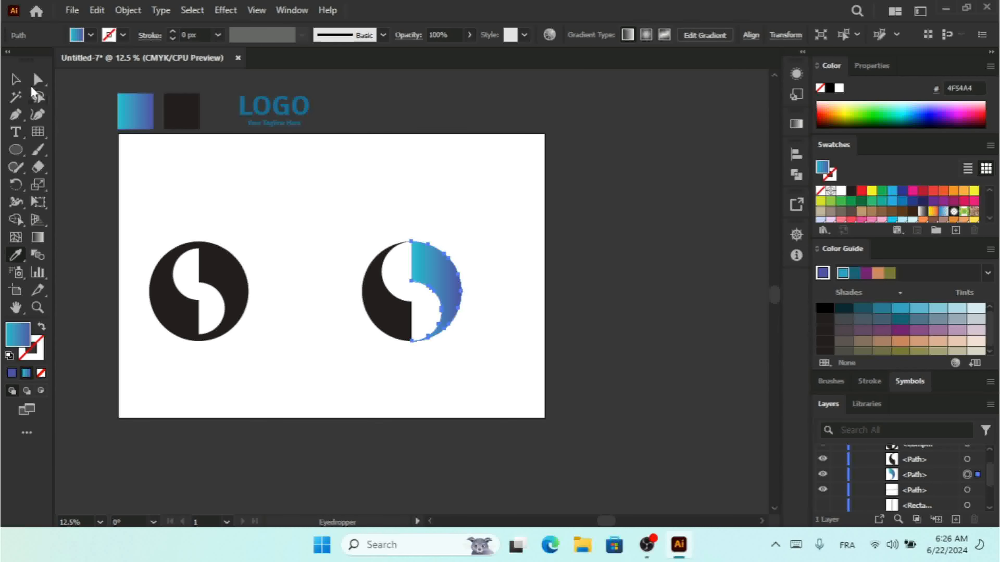
click(15, 79)
click(319, 219)
click(386, 311)
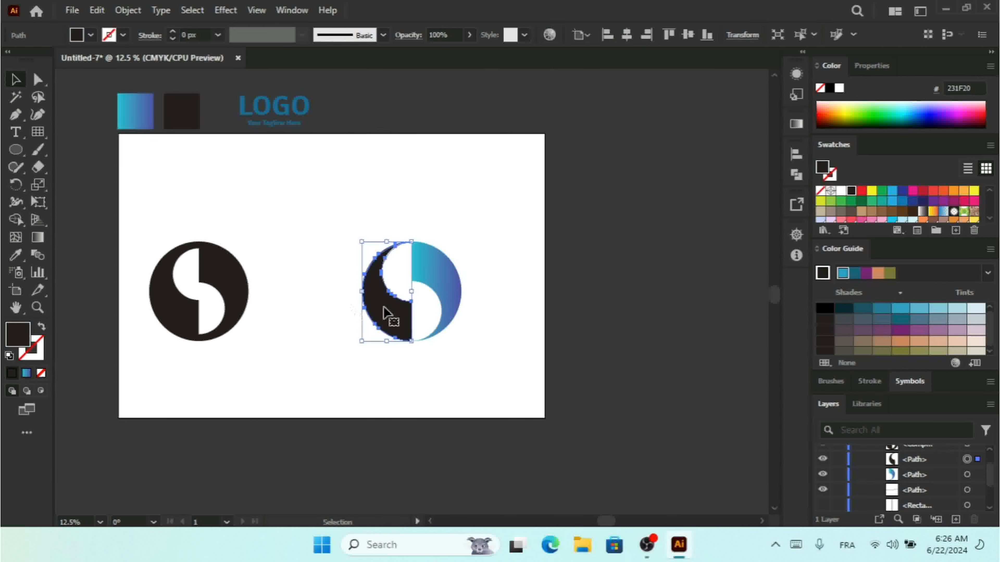
click(11, 260)
click(144, 120)
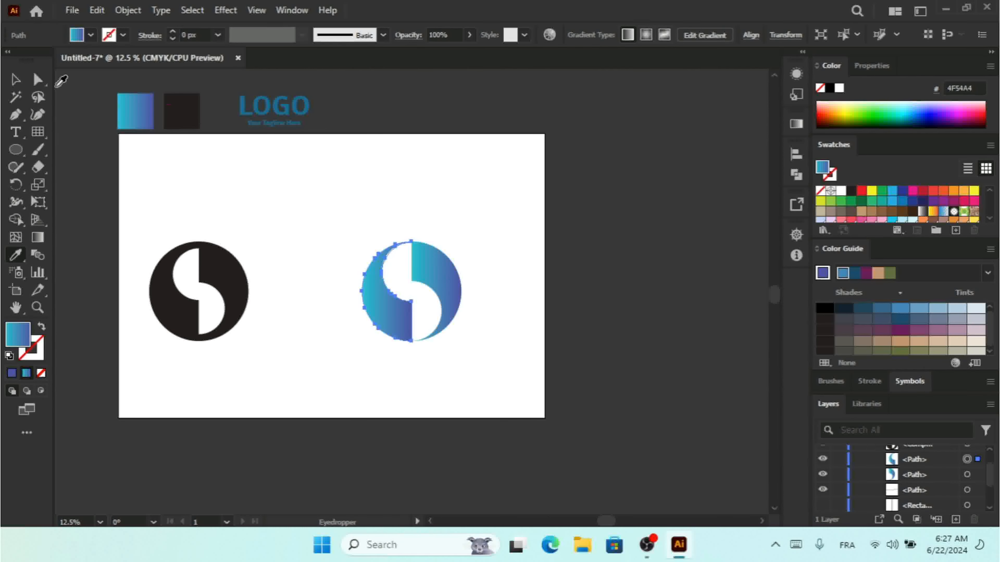
Step: Group the two gradient halves of the right mark
click(22, 86)
drag(495, 235, 315, 364)
key(ctrl+g)
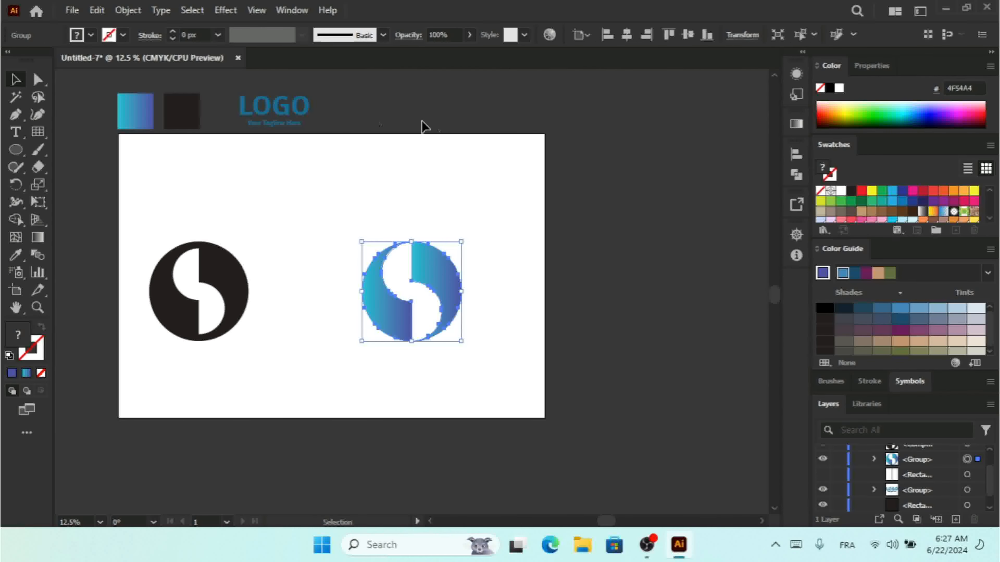
Step: Place the LOGO and tagline text group beneath the gradient mark and enlarge it to about the mark's width
drag(278, 112, 387, 394)
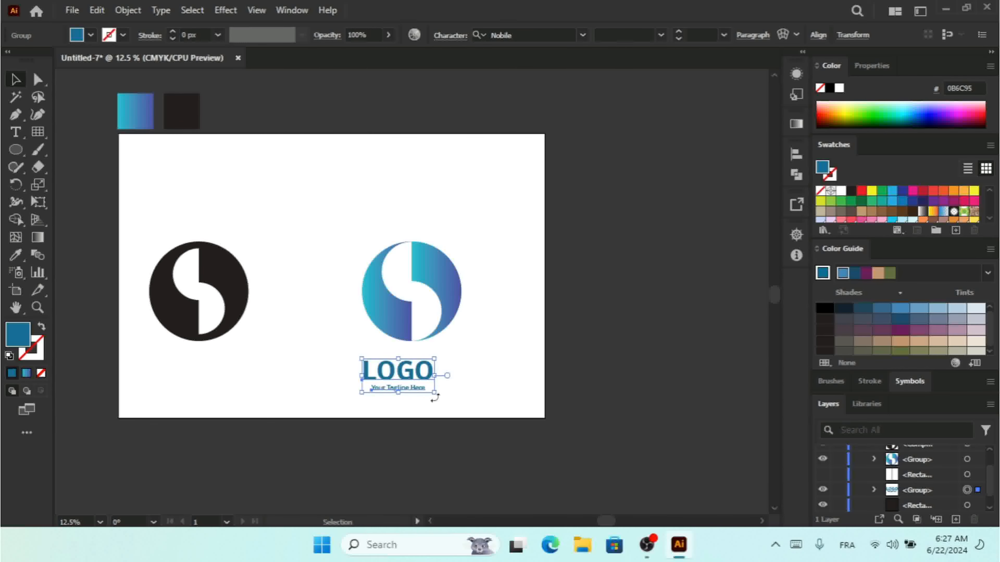
key(ctrl+equal)
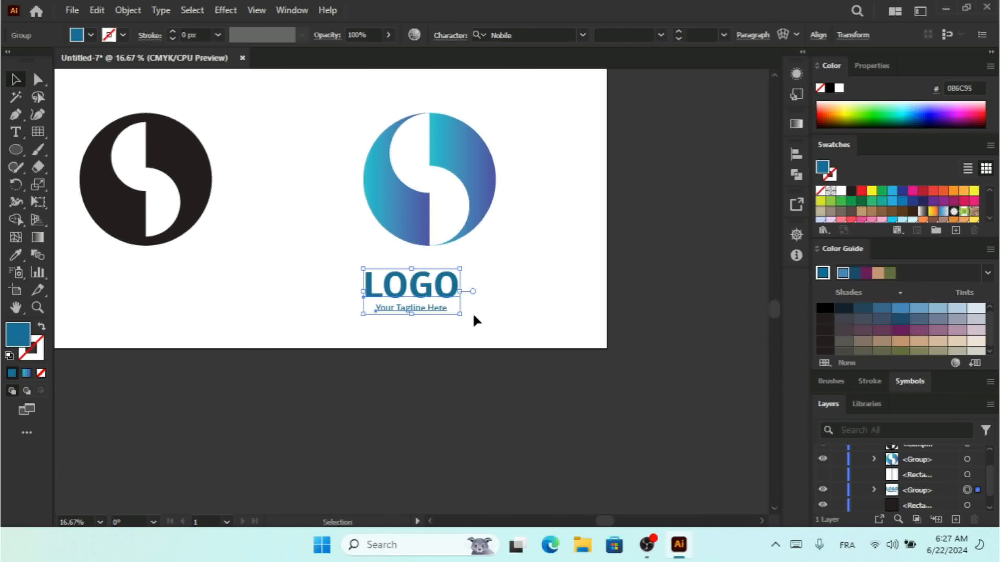
drag(464, 316, 480, 322)
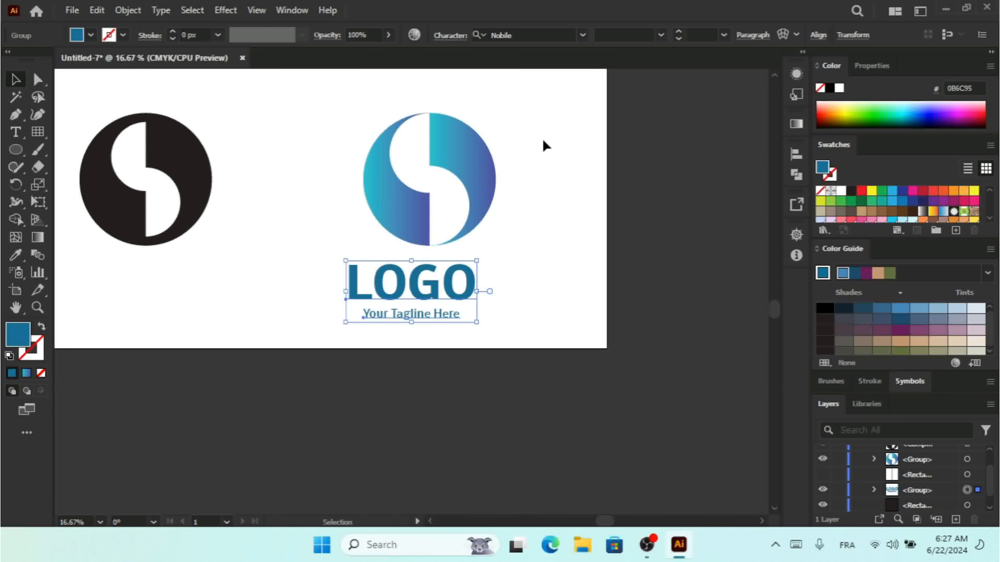
Step: Align the gradient mark and its text by their horizontal centres, and place a copy of the text beneath the black mark
drag(550, 137, 349, 304)
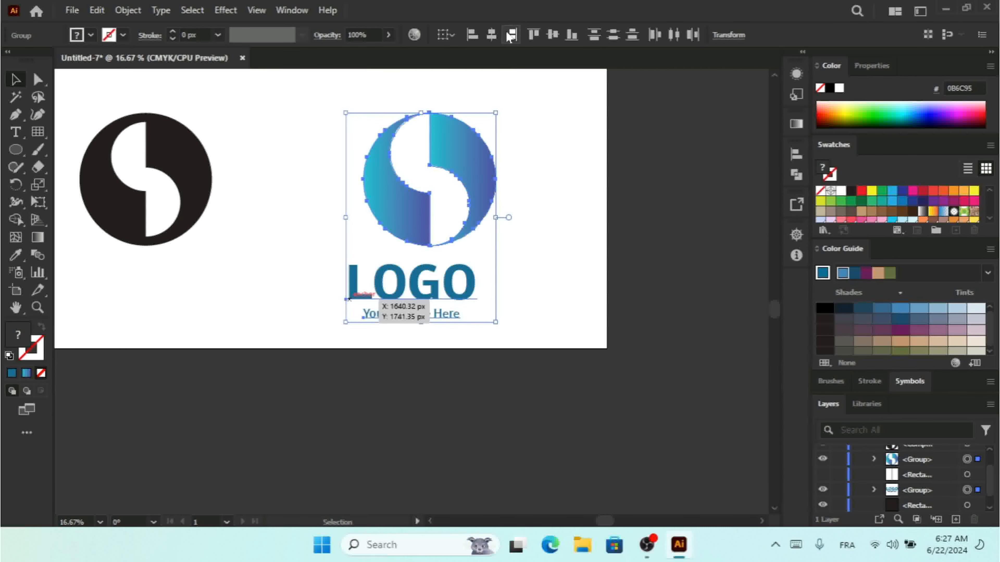
click(491, 35)
click(551, 256)
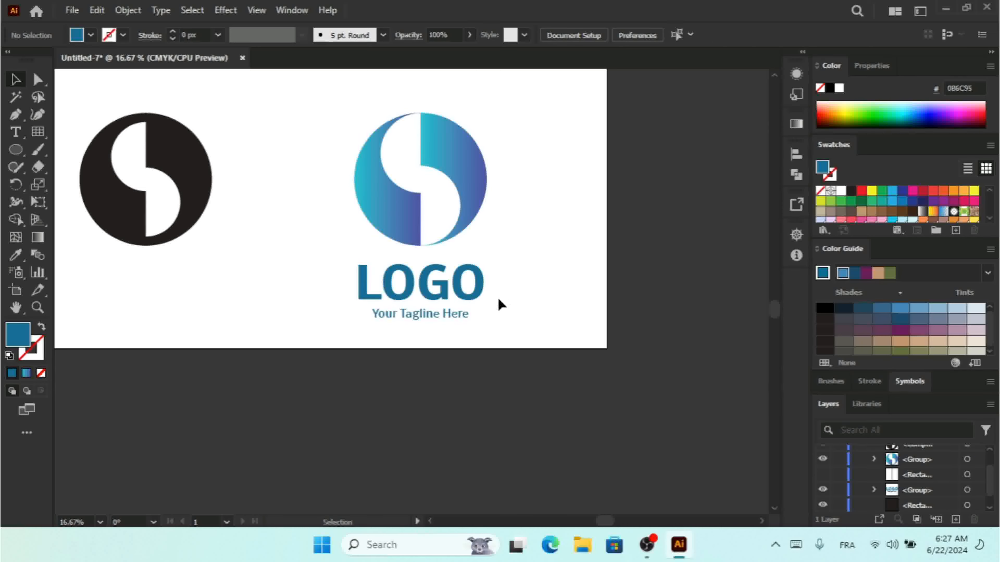
drag(439, 301, 156, 311)
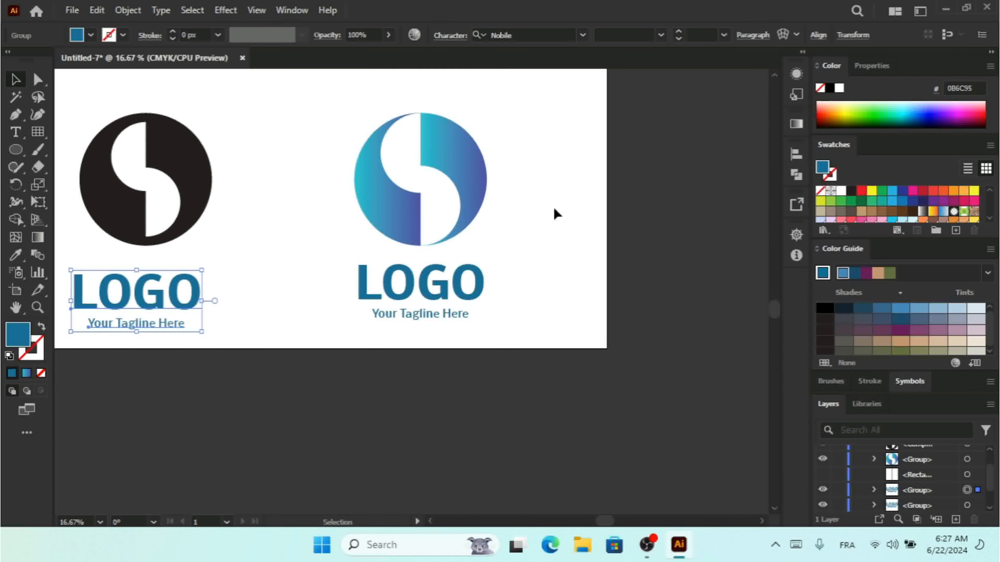
Step: Group the gradient mark with its text and centre the group vertically on the artboard
drag(542, 153, 380, 297)
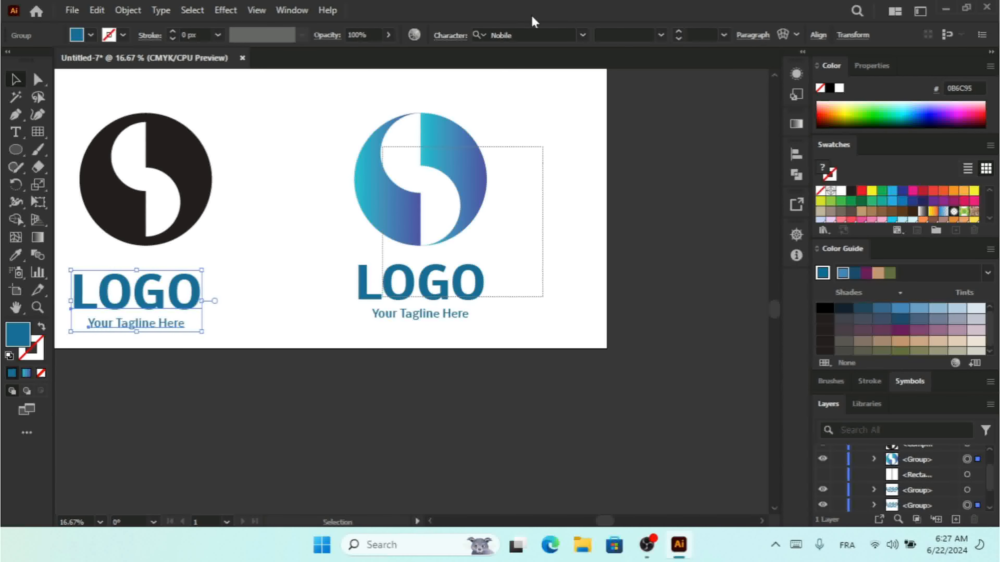
key(ctrl+g)
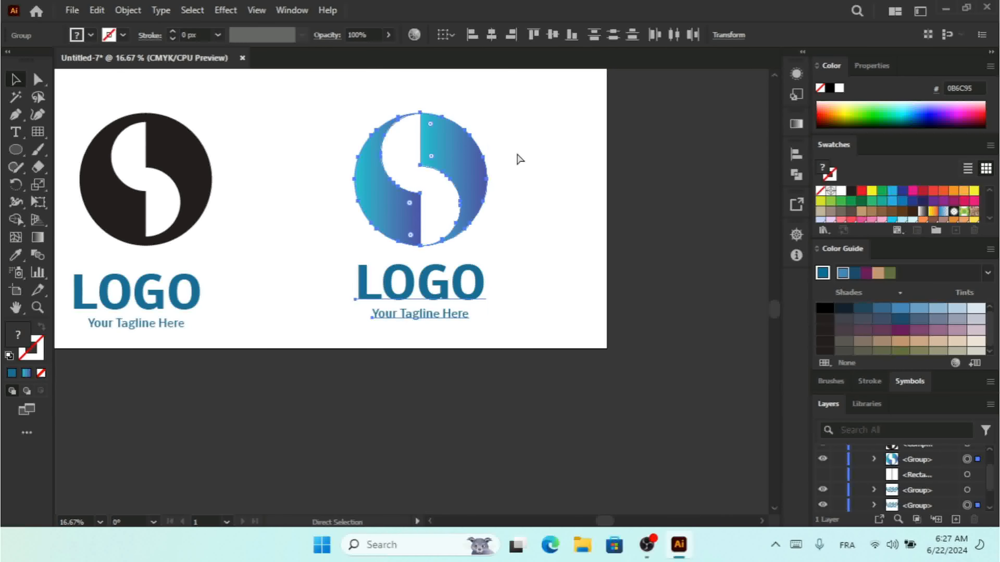
click(553, 35)
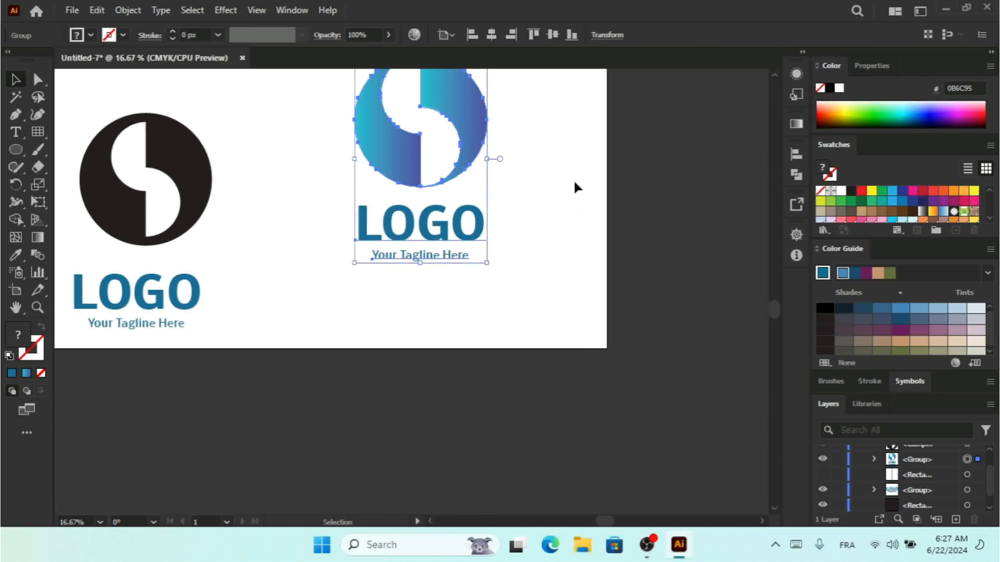
Step: Fill the copied LOGO and tagline text under the black mark with the black swatch
click(249, 297)
click(162, 291)
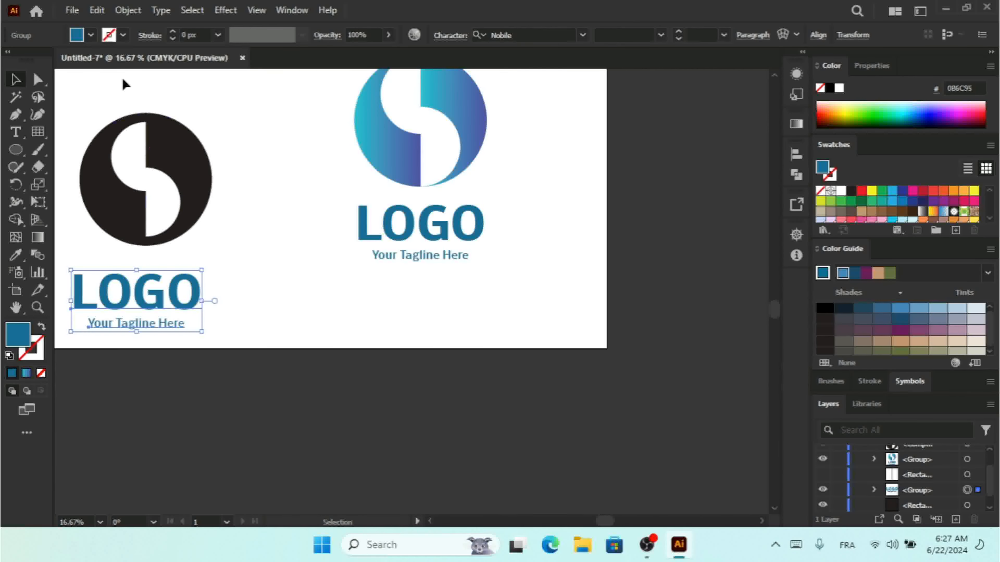
click(91, 35)
click(39, 63)
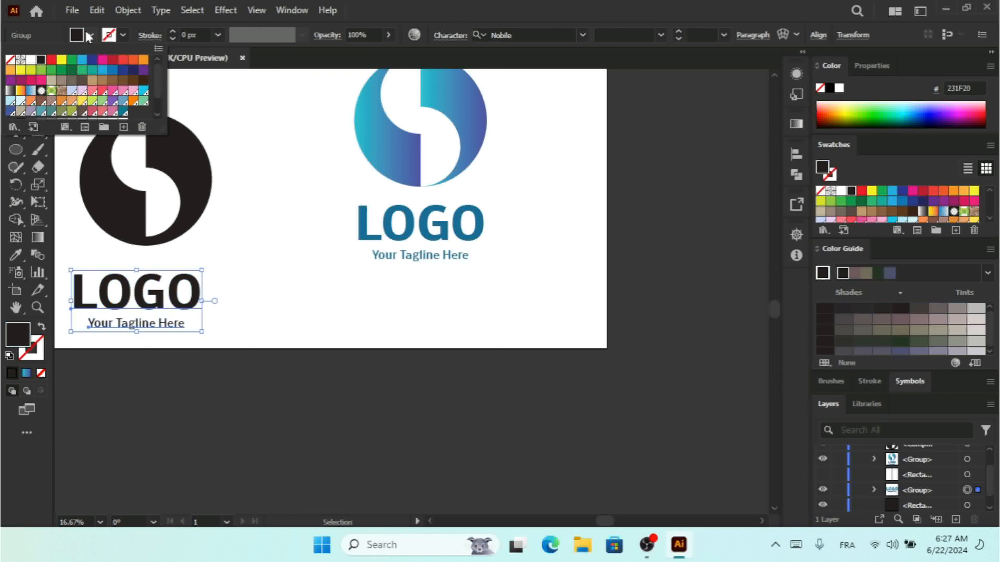
Step: Move the black text closer beneath the black mark so that it is horizontally centred under it
drag(238, 155, 105, 284)
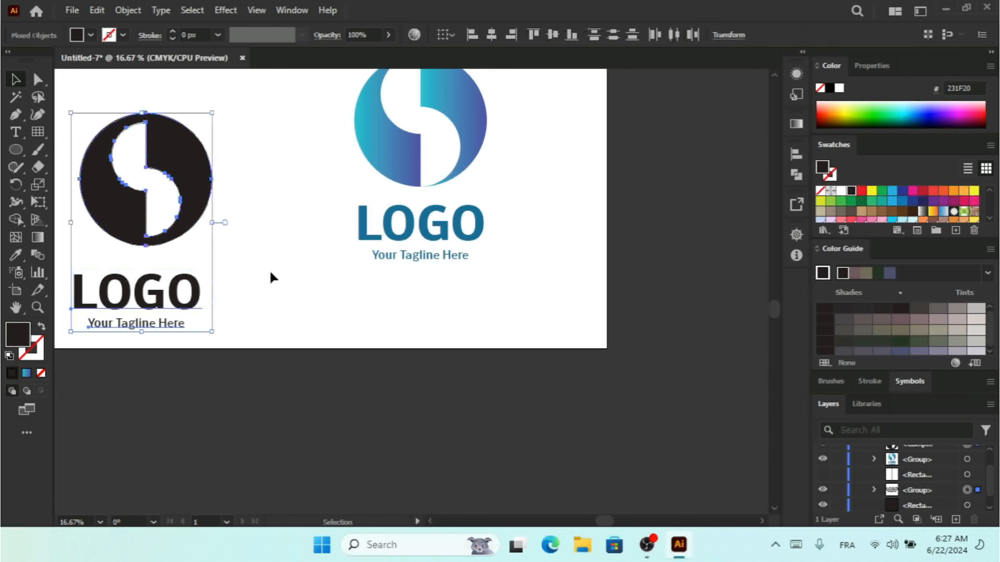
click(130, 321)
drag(151, 306, 160, 296)
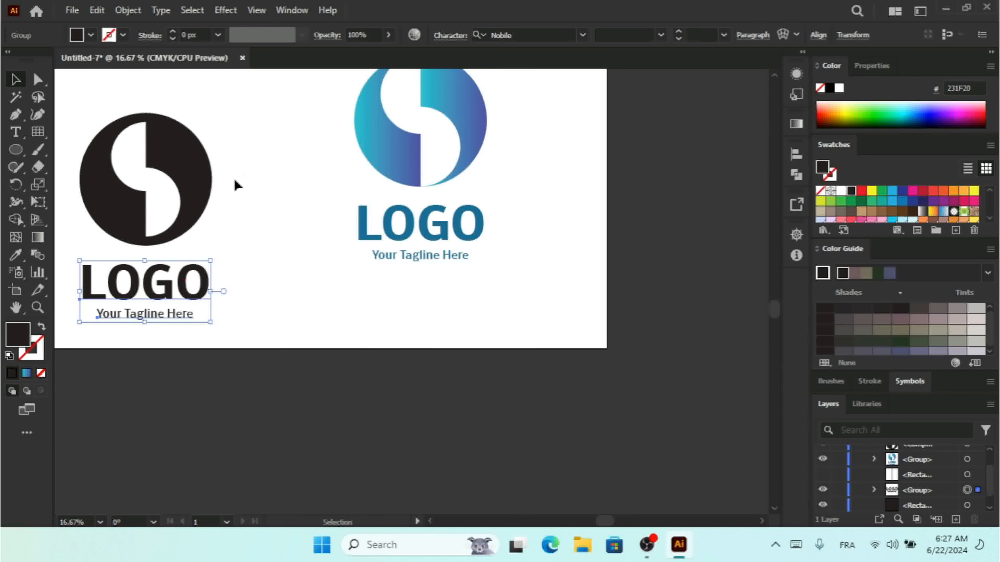
Step: Align the black mark and its text by their horizontal centres, and show the hidden divider rectangle between the two versions
drag(241, 163, 114, 303)
click(491, 34)
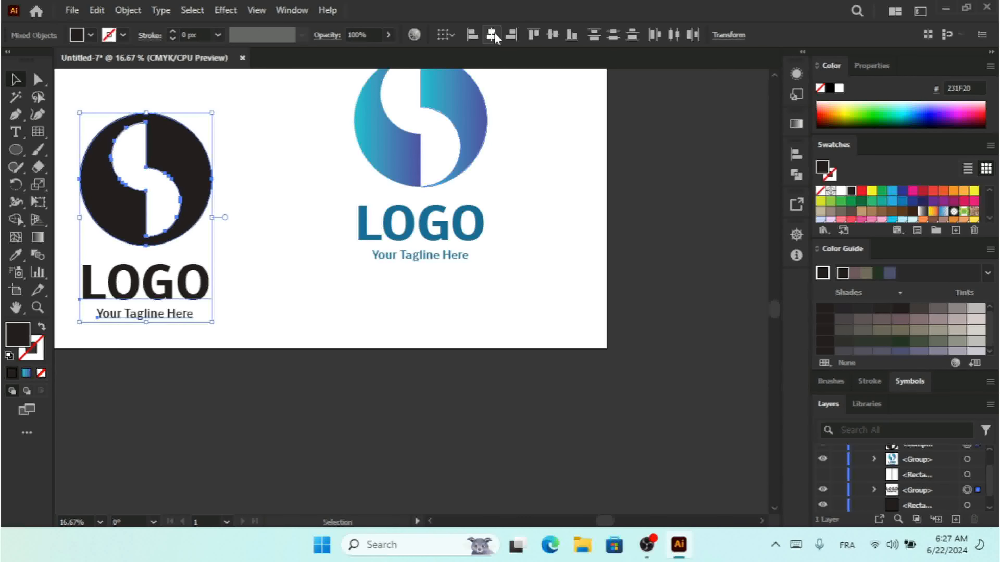
click(823, 475)
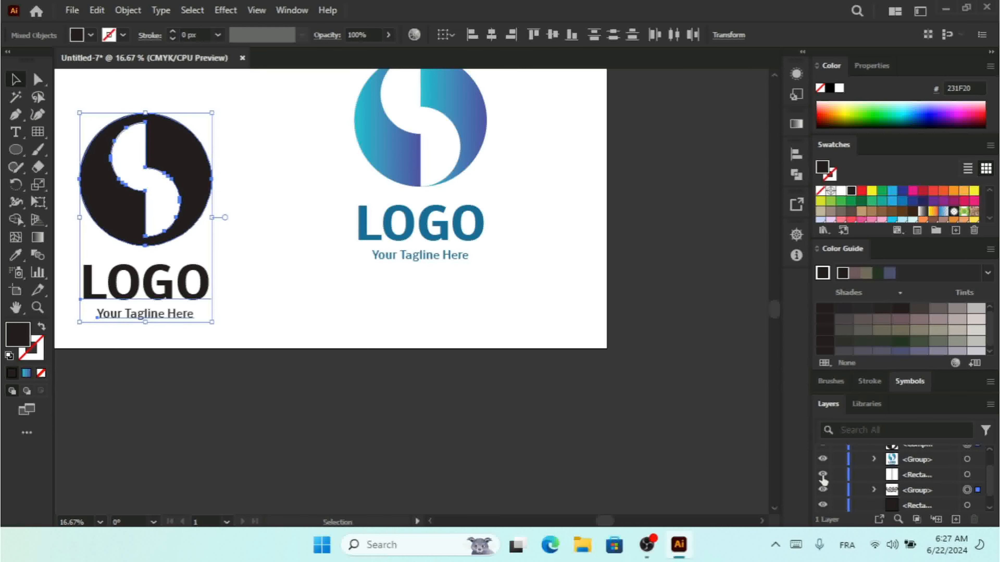
Step: Group the black mark with its LOGO and tagline text
key(a)
key(ctrl+minus)
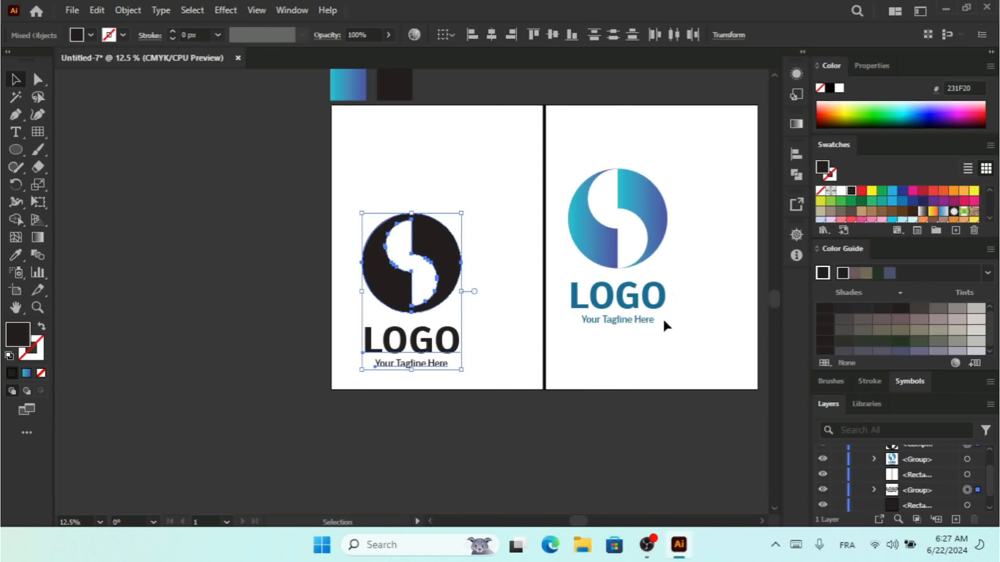
click(775, 76)
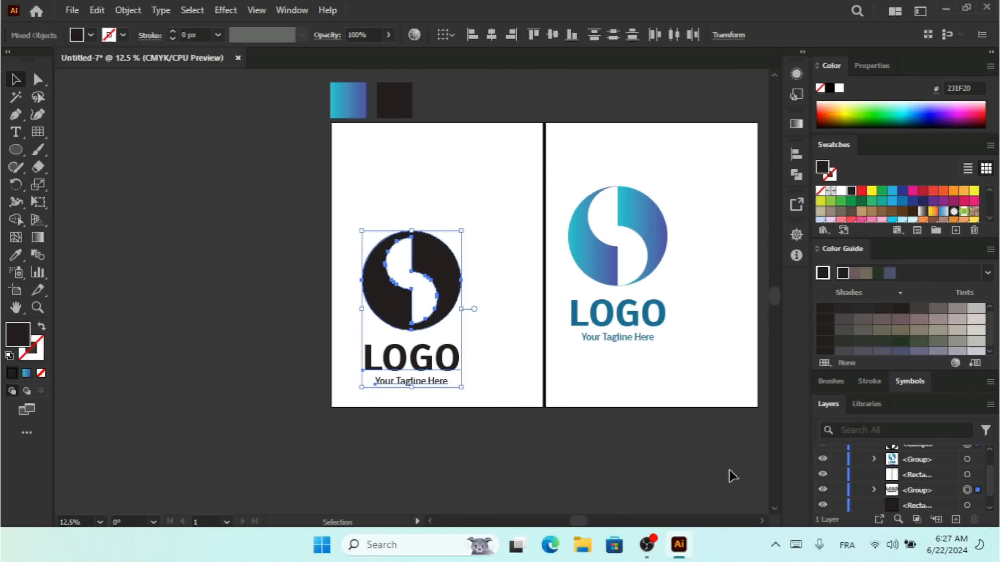
click(762, 521)
click(761, 521)
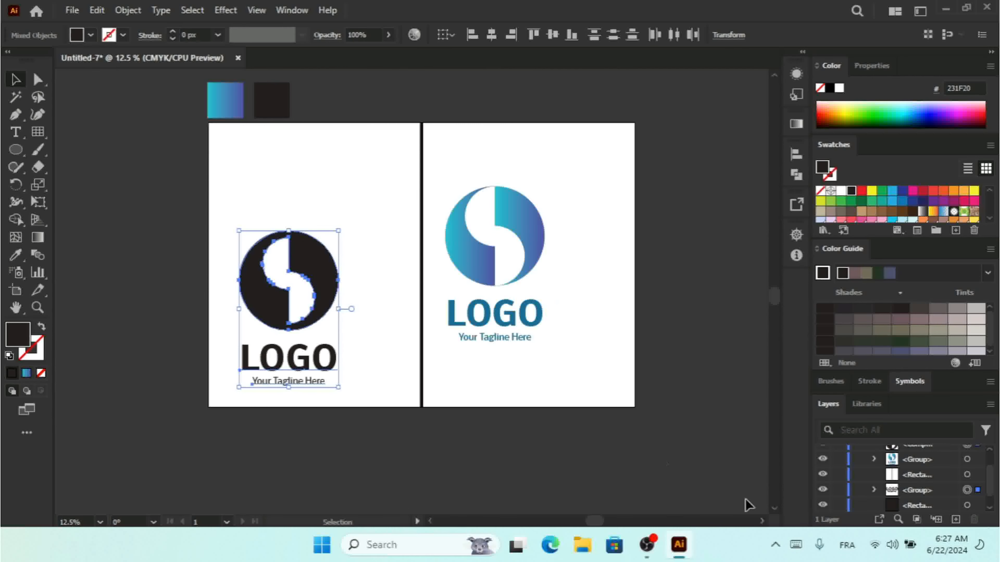
click(398, 289)
click(335, 281)
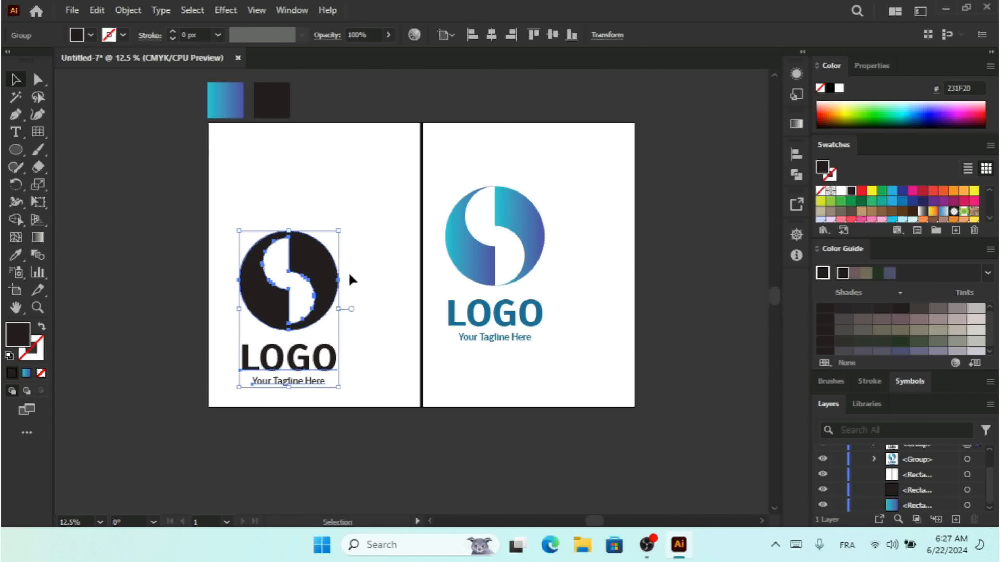
Step: Move the black logo and the gradient logo toward the middle of their respective white panels
drag(321, 272, 355, 232)
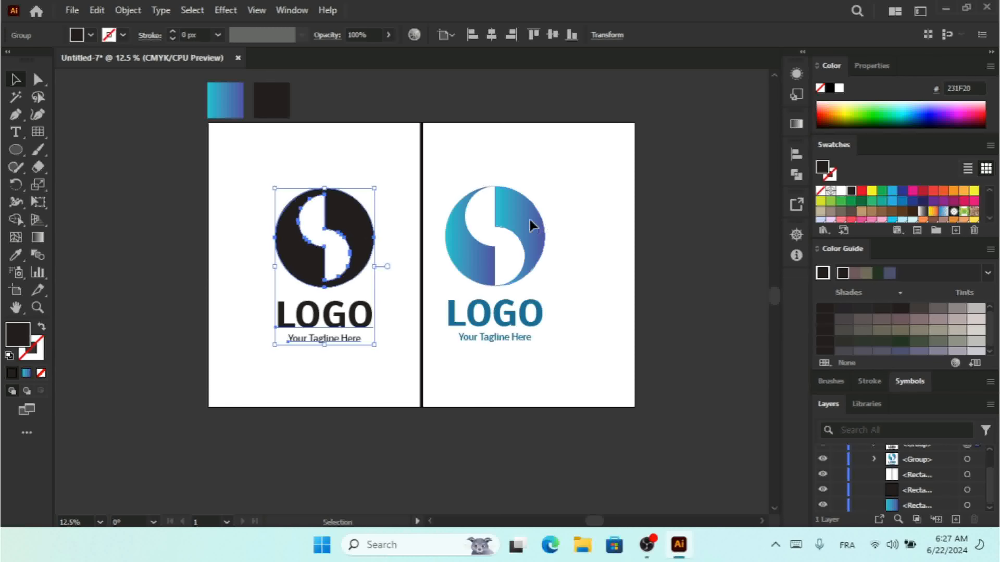
drag(529, 223, 565, 240)
drag(374, 240, 349, 245)
Step: Scale the black and gradient logos down together to about three quarters of their size, and align their vertical centres
click(499, 246)
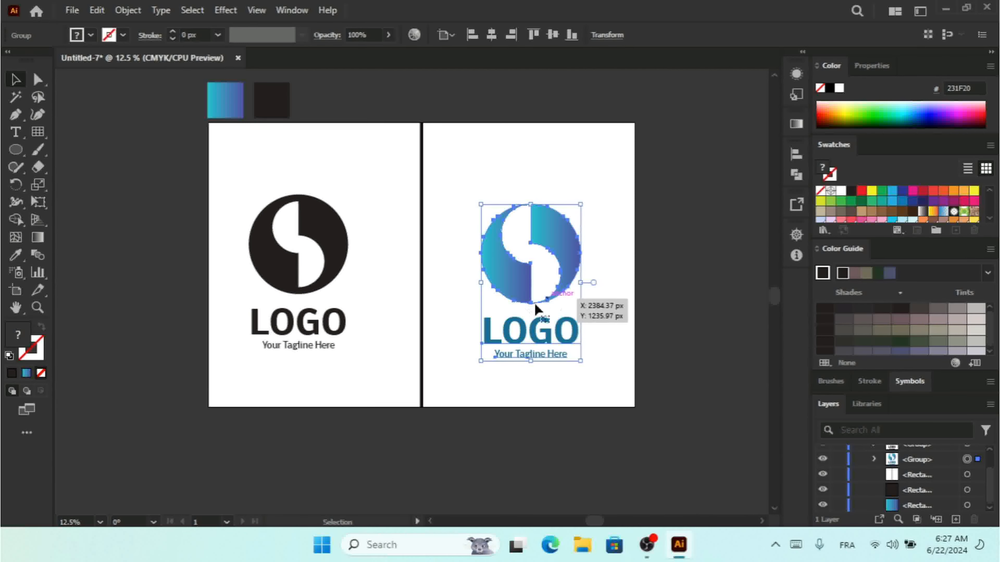
shift+click(343, 252)
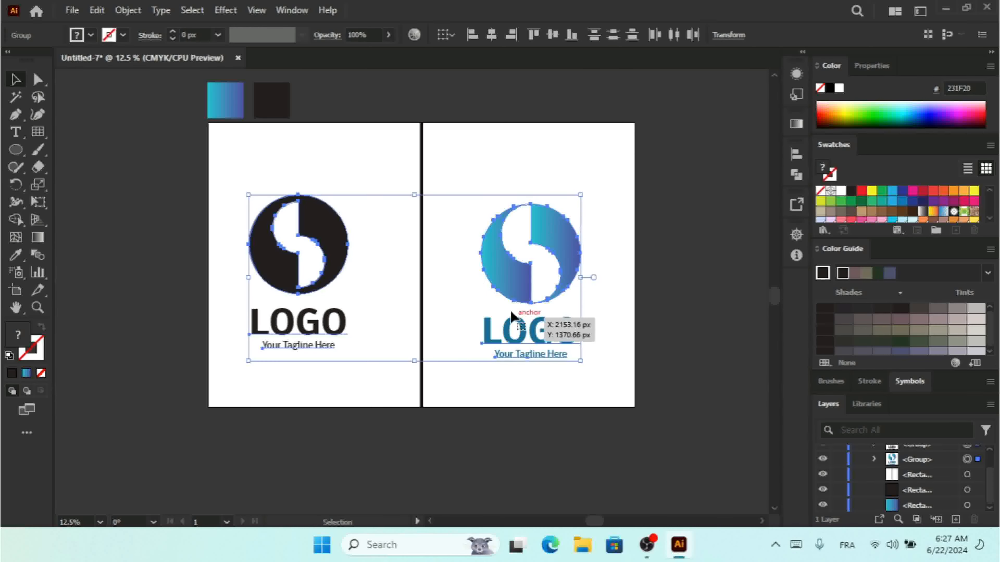
drag(580, 361, 559, 337)
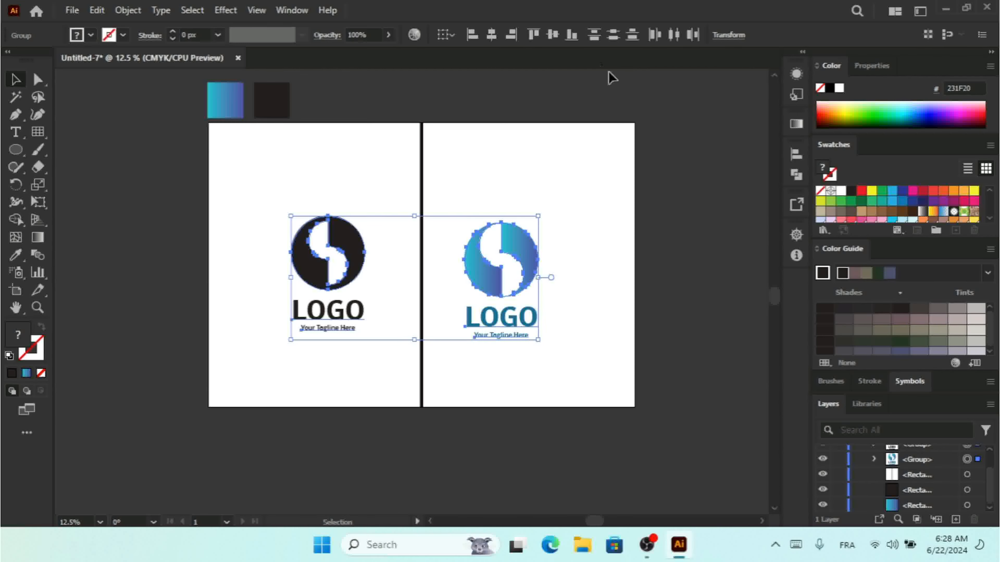
click(552, 35)
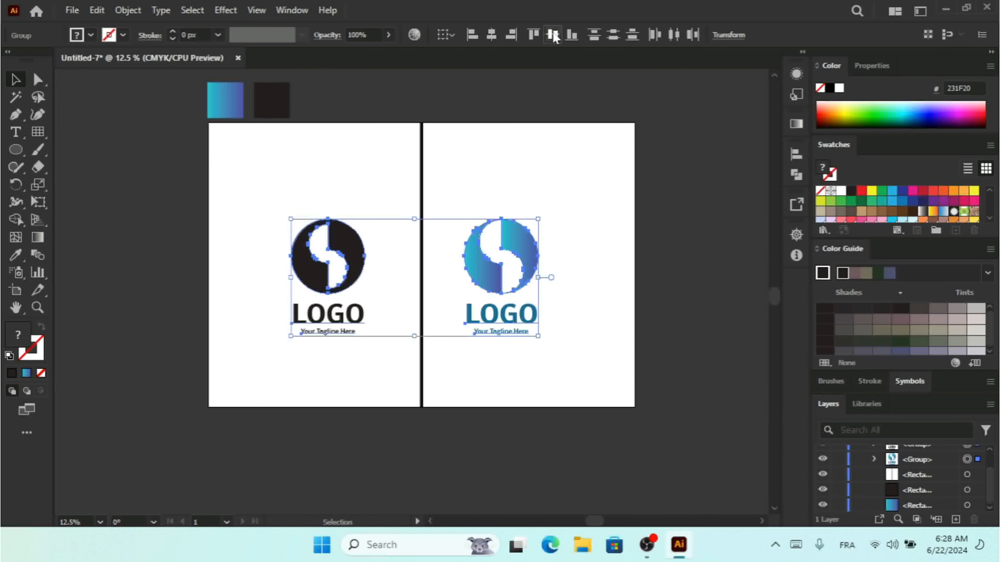
Step: Reposition the reduced gradient and black logos so each sits midway across its own panel
click(605, 233)
drag(528, 261, 559, 255)
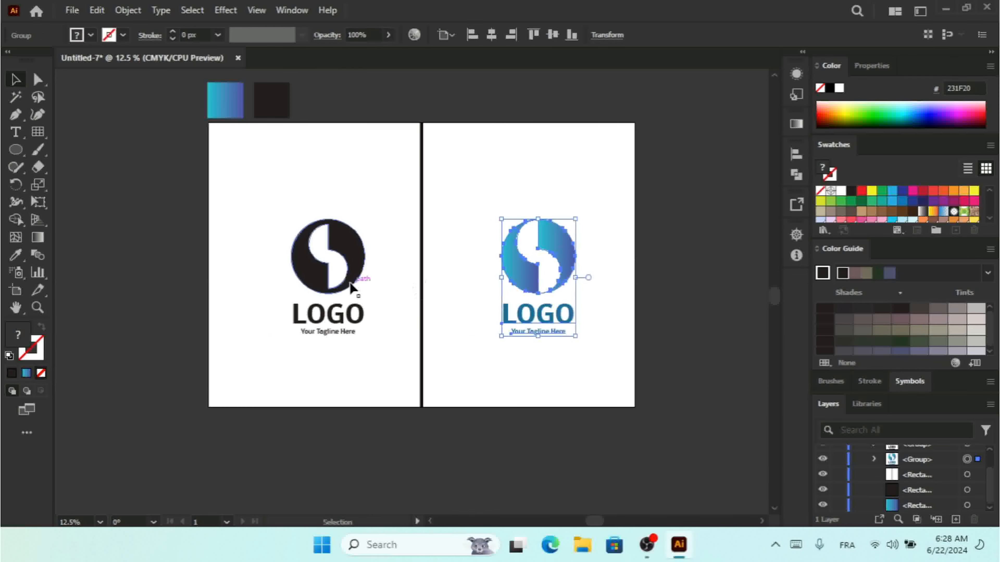
drag(363, 257, 339, 255)
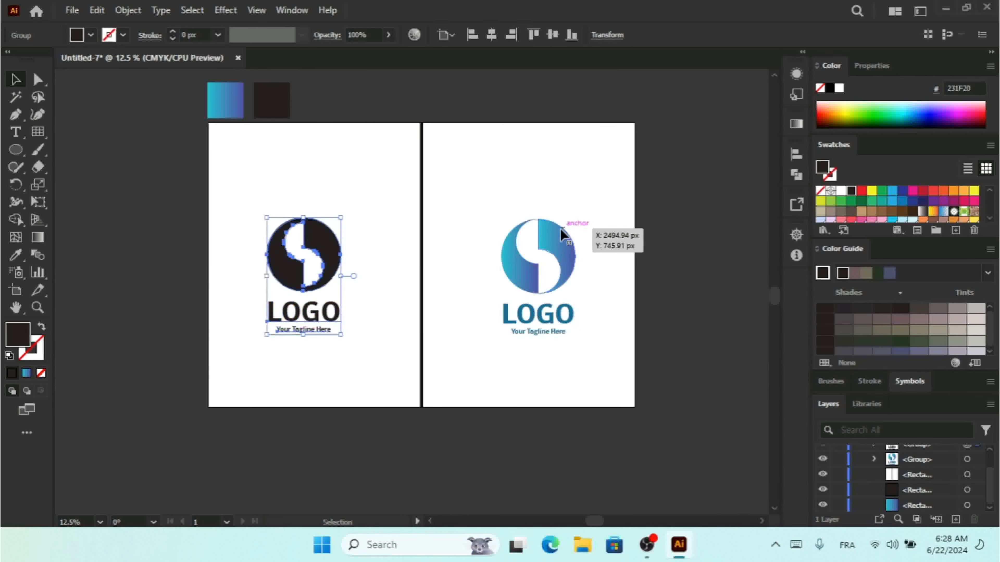
Step: Realign the repositioned black and gradient logos with each other by their vertical centres
click(550, 258)
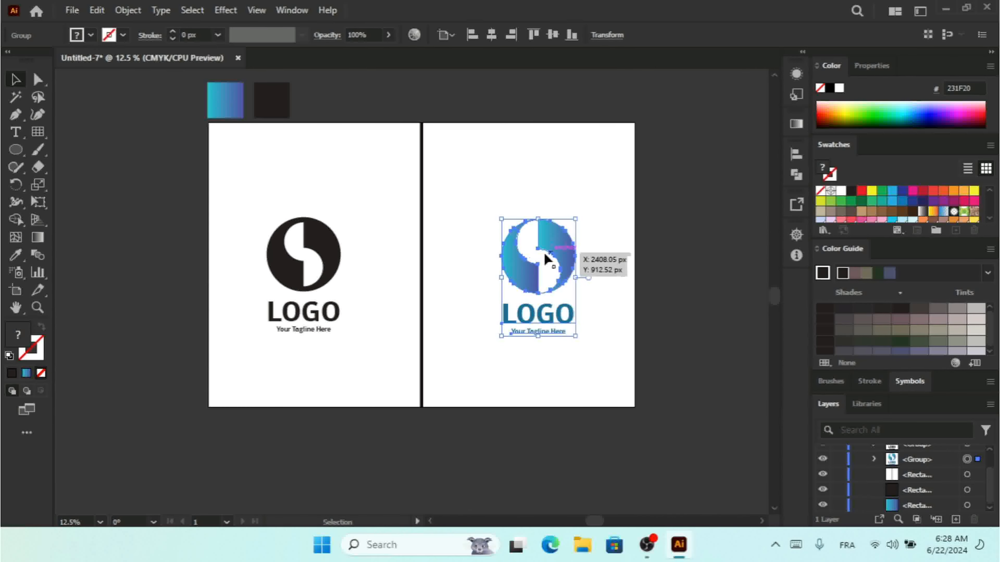
shift+click(326, 257)
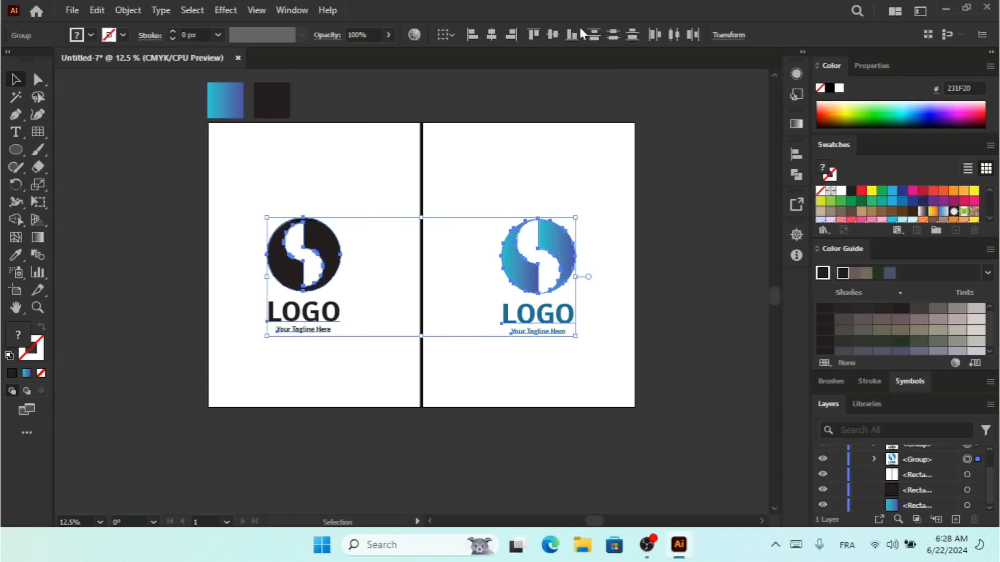
click(553, 34)
Step: Group the two logos together, centre the group vertically on the artboard, and deselect it
key(a)
key(v)
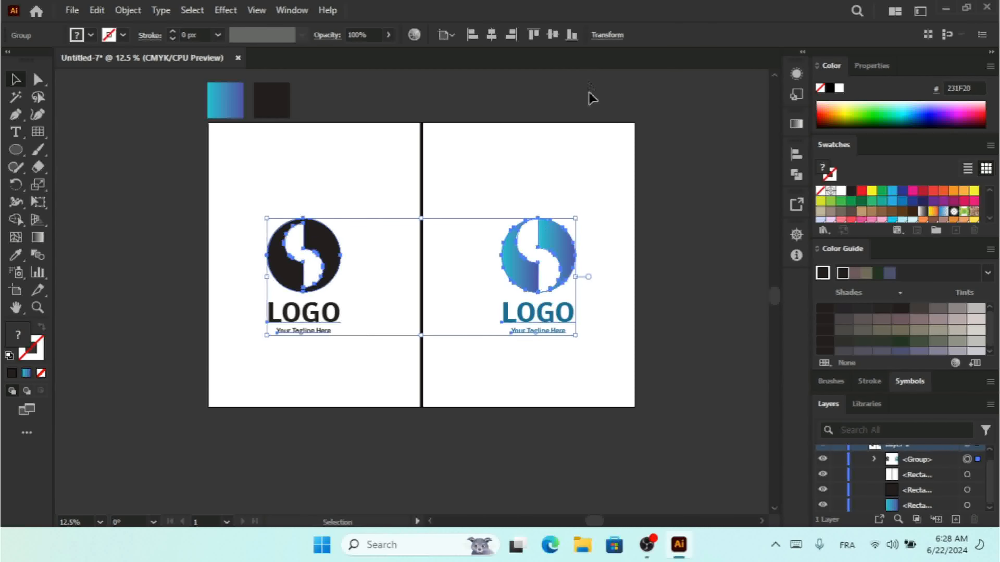
click(552, 35)
click(590, 136)
key(a)
key(ctrl+plus)
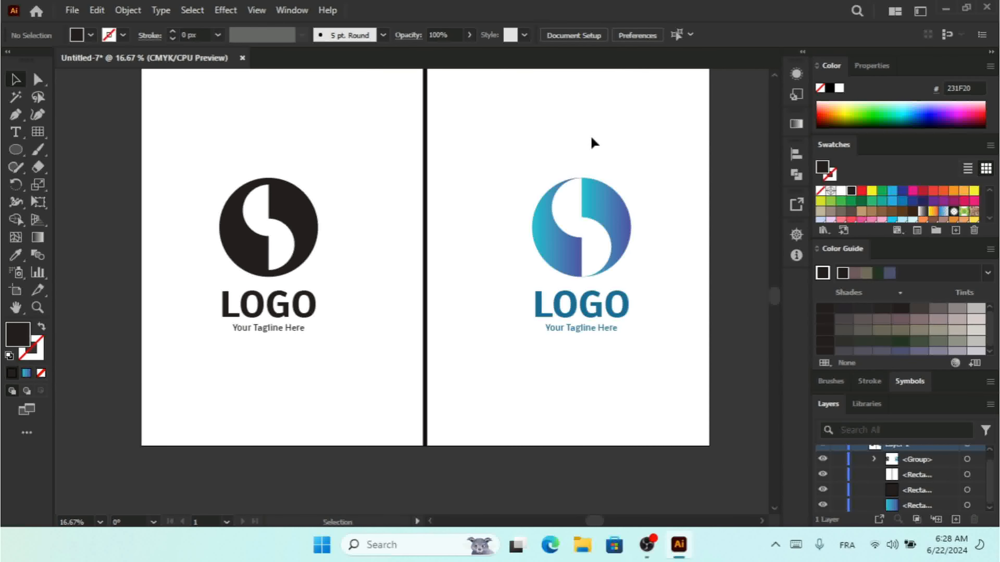
key(ctrl+minus)
key(ctrl+minus)
key(ctrl+plus)
key(ctrl+plus)
click(762, 521)
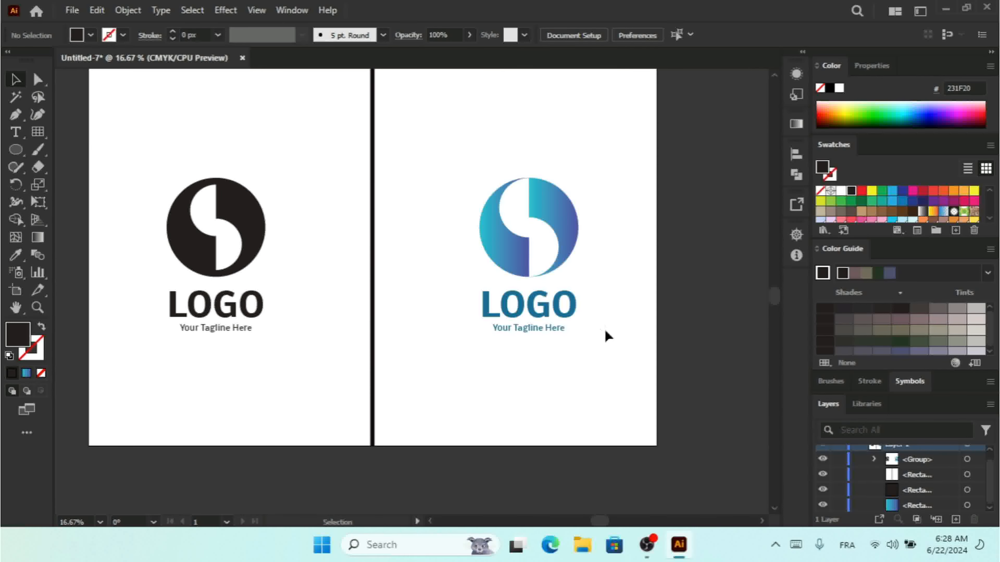